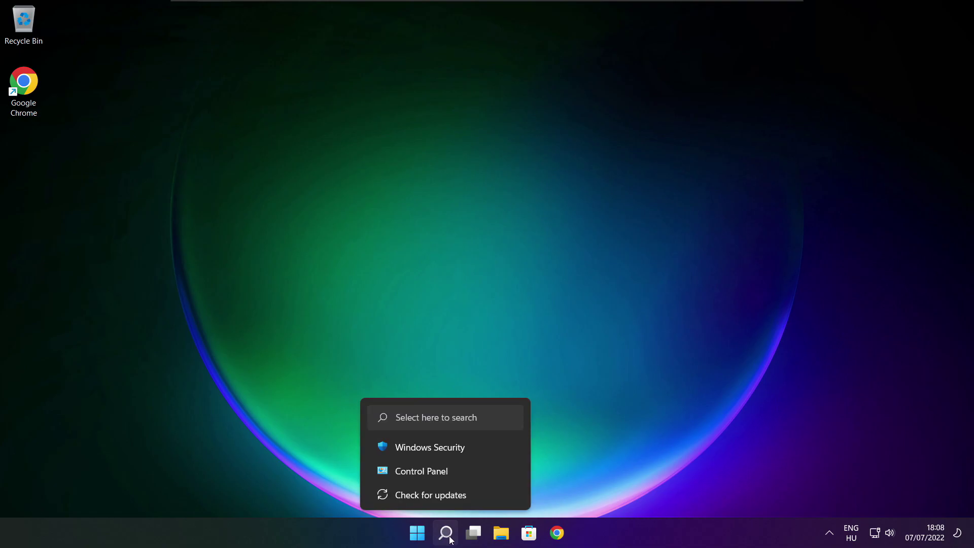
# Search Windows for 'device manager' and launch Device Manager from the best match.
pyautogui.click(451, 538)
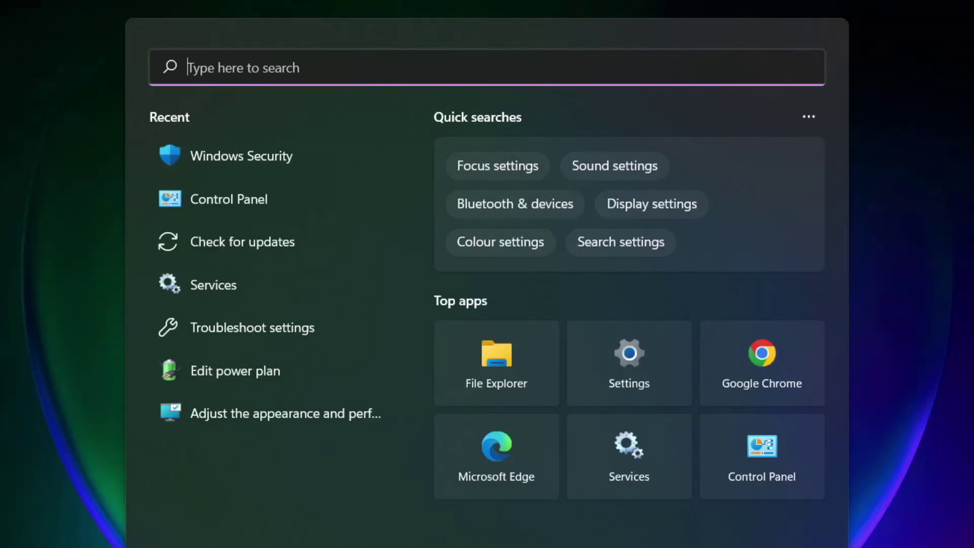
pyautogui.write('device ma')
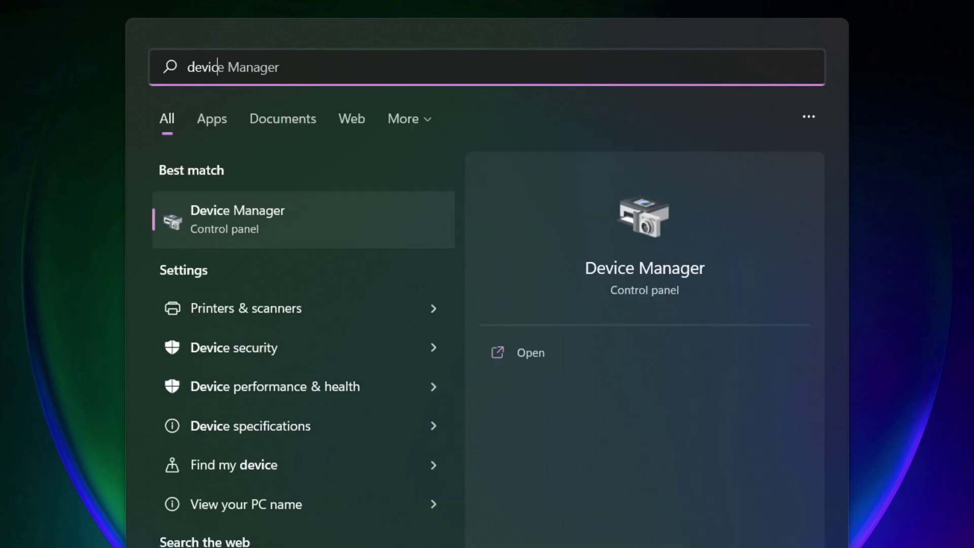
pyautogui.write('nager')
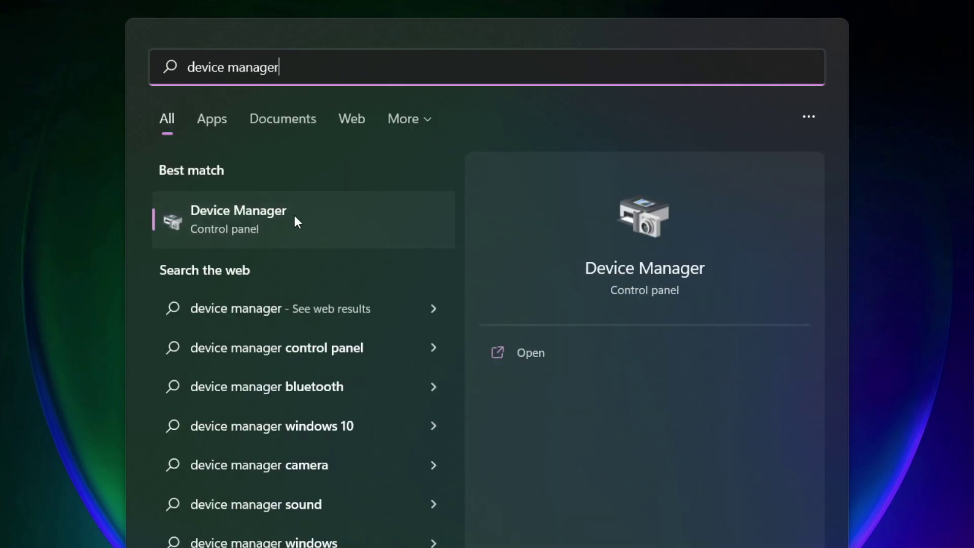
pyautogui.click(357, 222)
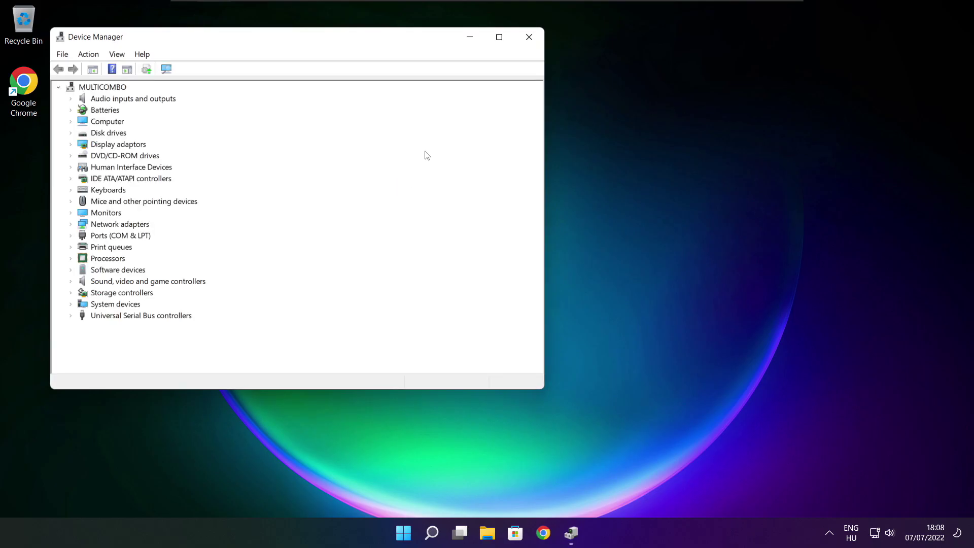
# Maximize Device Manager and auto-search drivers for VMware SVGA 3D; the best driver is already installed.
pyautogui.click(500, 38)
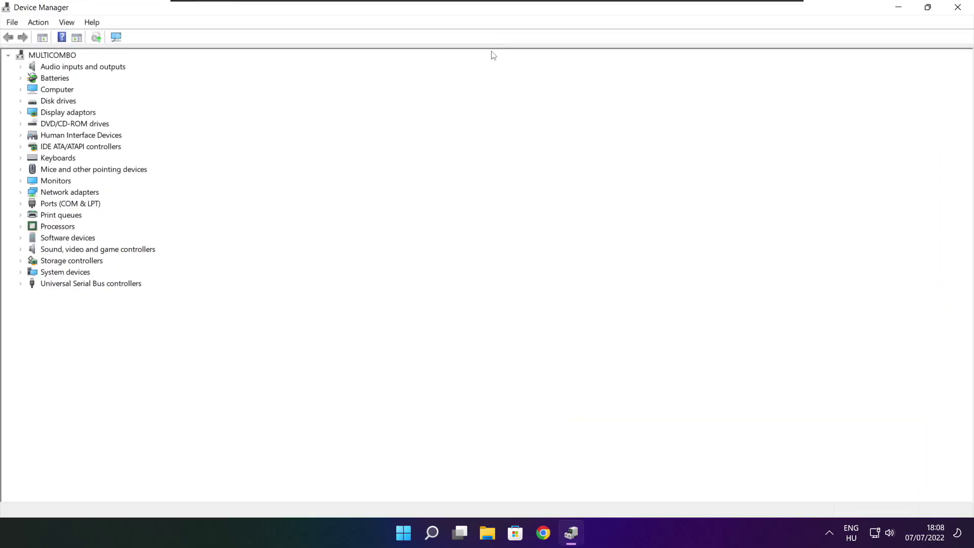
pyautogui.click(53, 112)
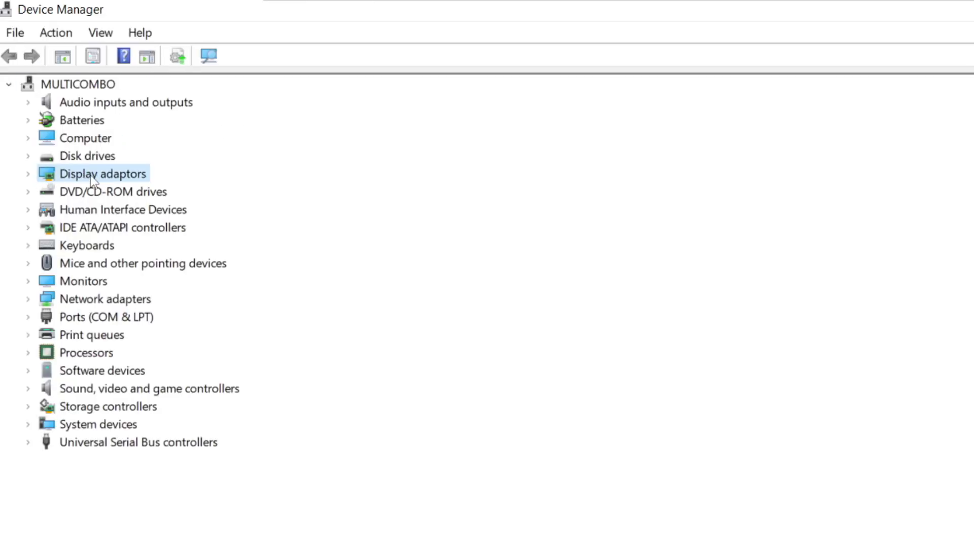
pyautogui.click(29, 175)
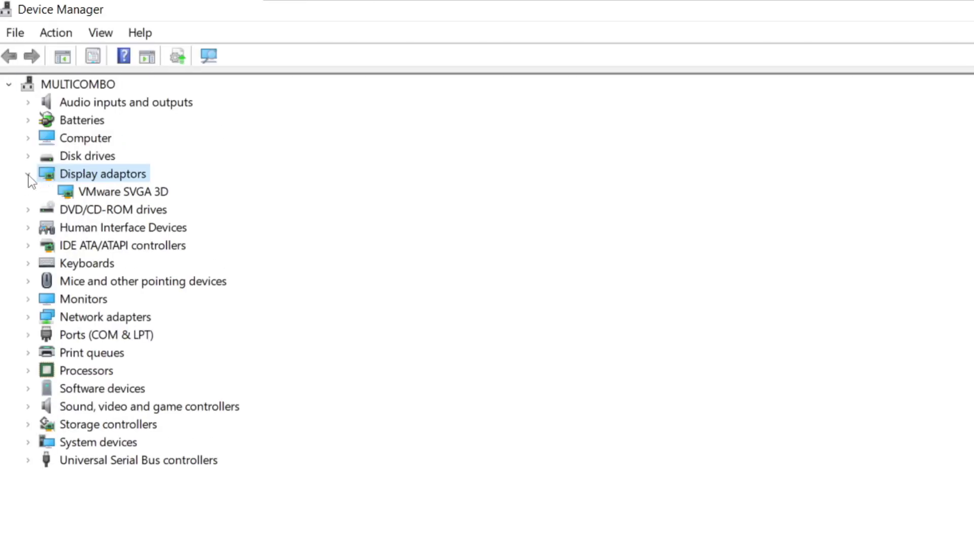
pyautogui.click(164, 195)
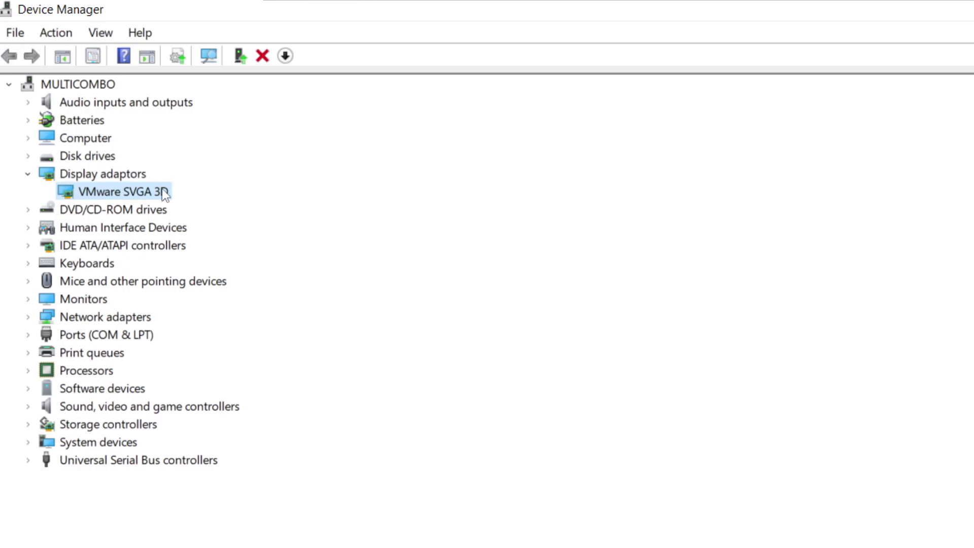
pyautogui.rightClick(105, 194)
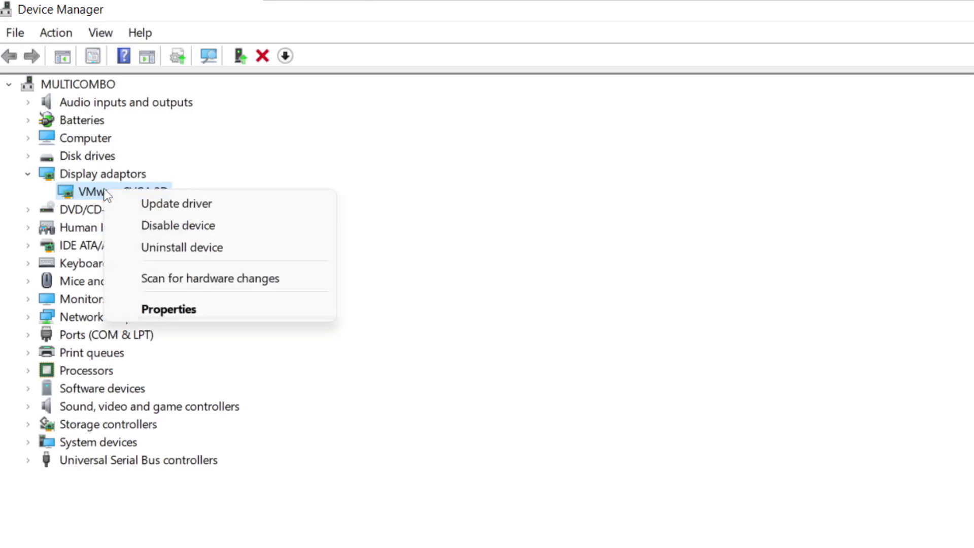
pyautogui.click(217, 204)
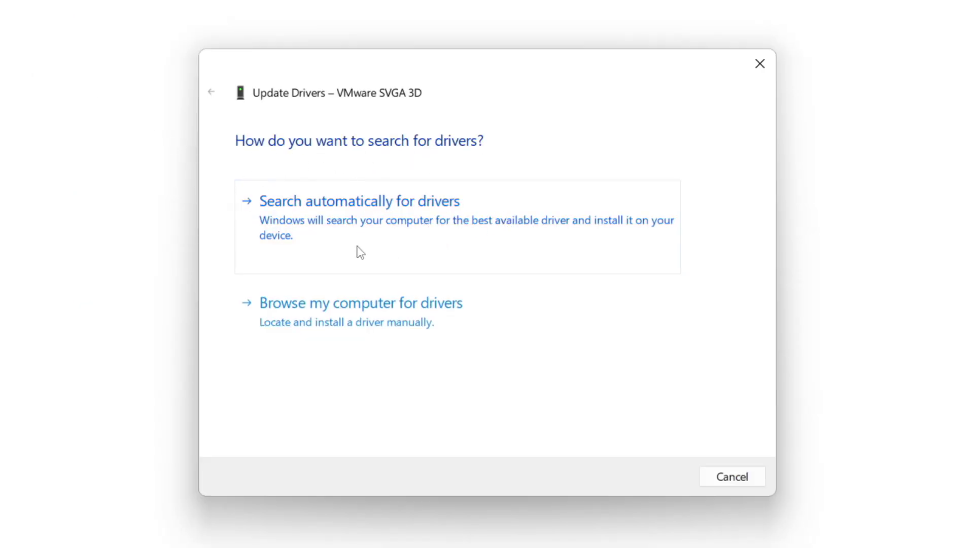
pyautogui.click(428, 229)
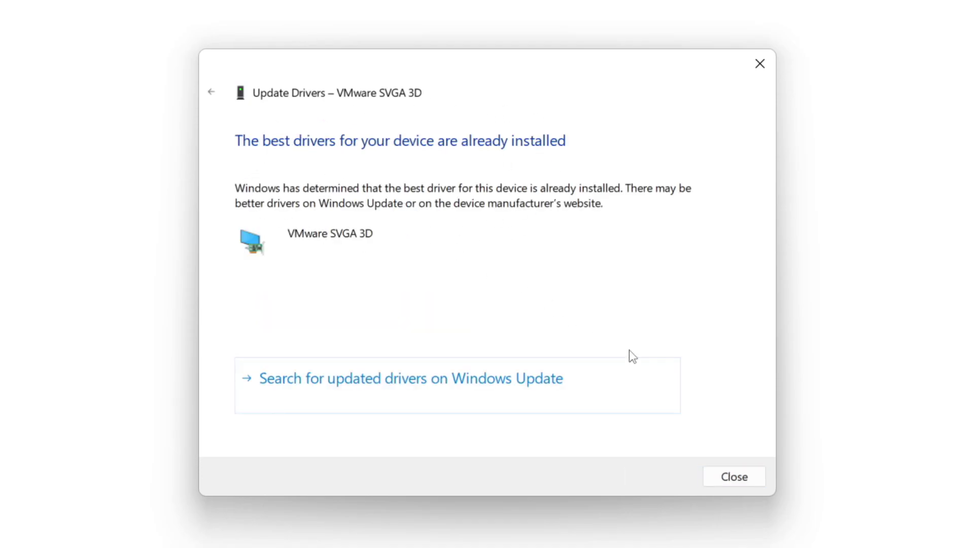
pyautogui.click(733, 480)
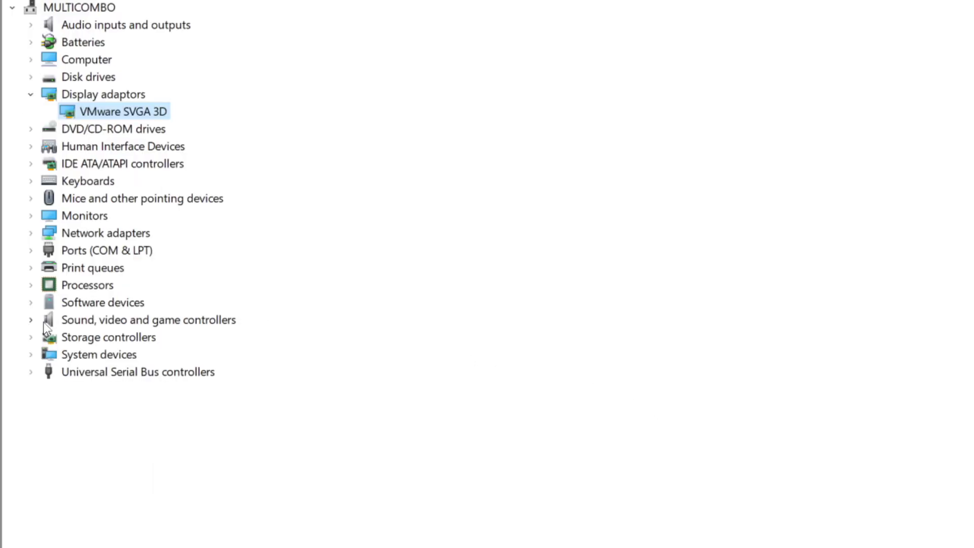
# Auto-search drivers for the High Definition Audio Device; the best driver is already installed.
pyautogui.click(42, 322)
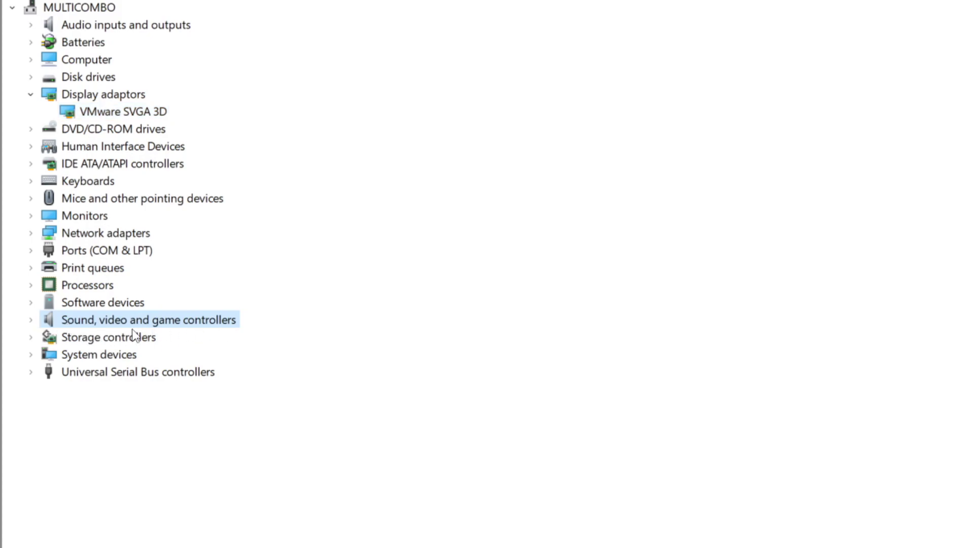
pyautogui.click(31, 320)
pyautogui.click(166, 339)
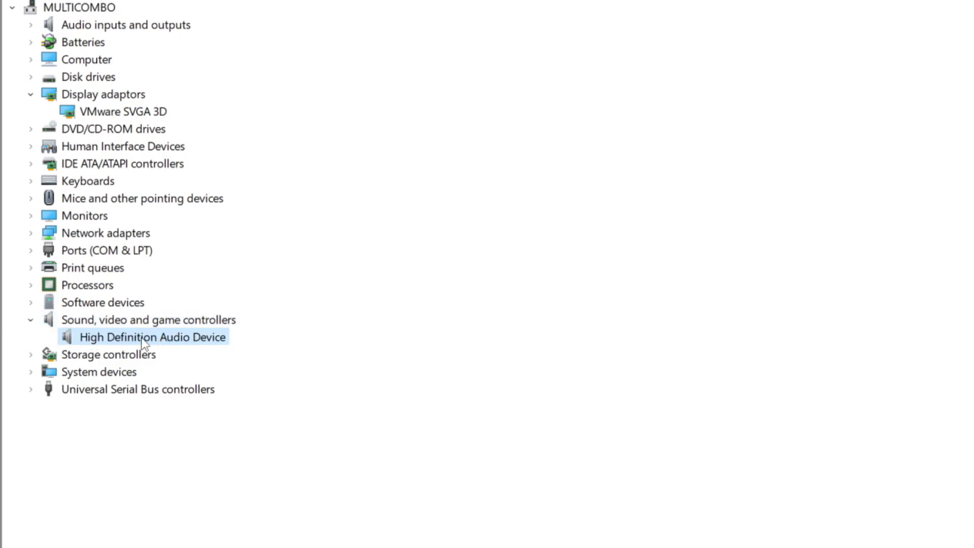
pyautogui.rightClick(145, 343)
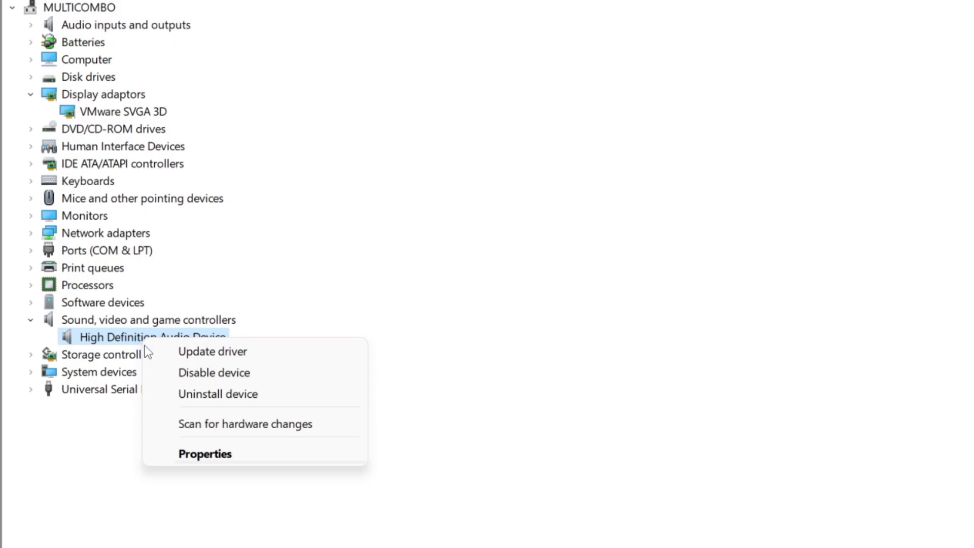
pyautogui.click(289, 359)
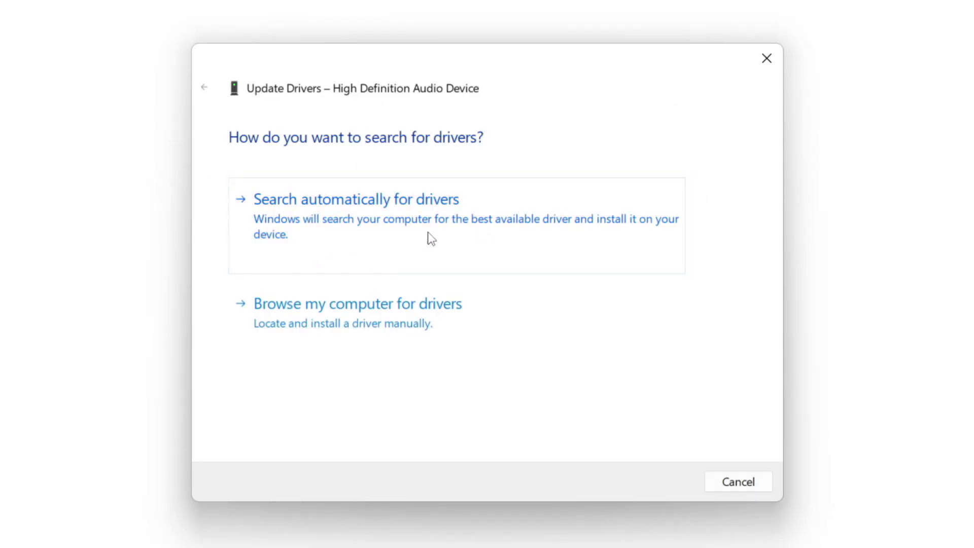
pyautogui.click(389, 221)
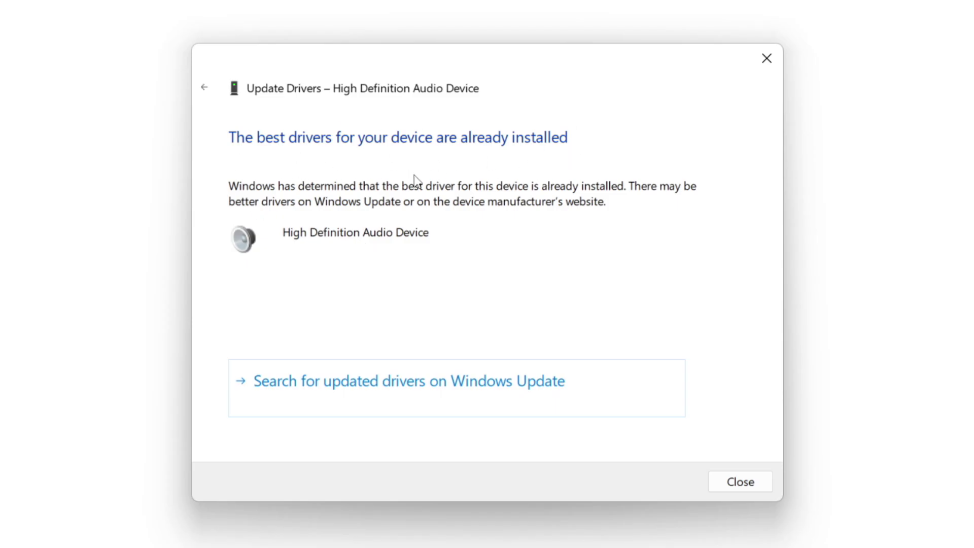
pyautogui.click(741, 482)
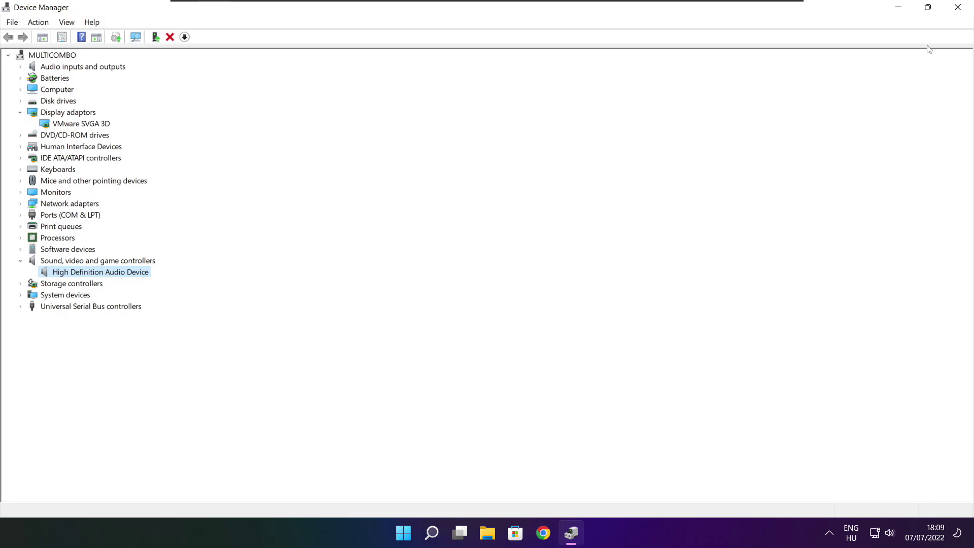
# Close Device Manager and call up the favourite game's options in the Steam library.
pyautogui.click(959, 7)
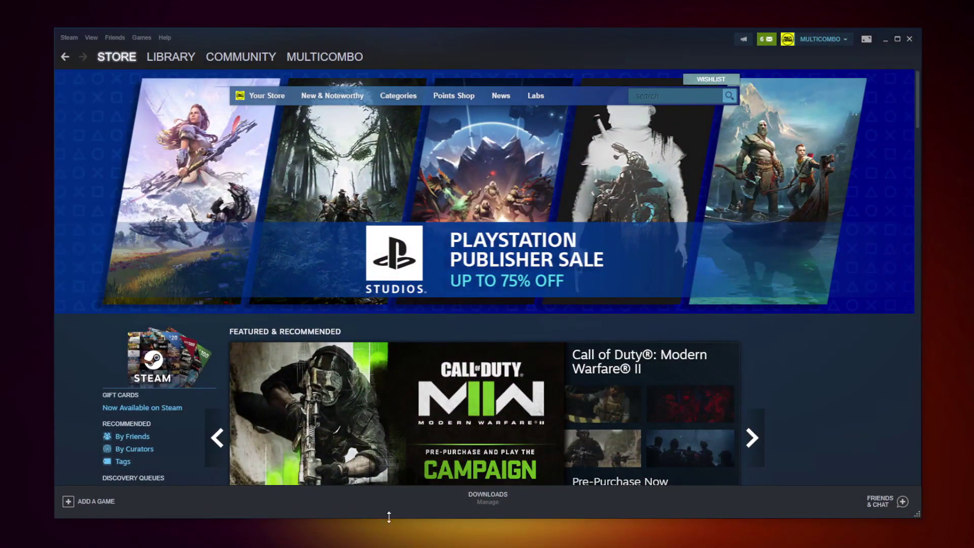
pyautogui.click(168, 57)
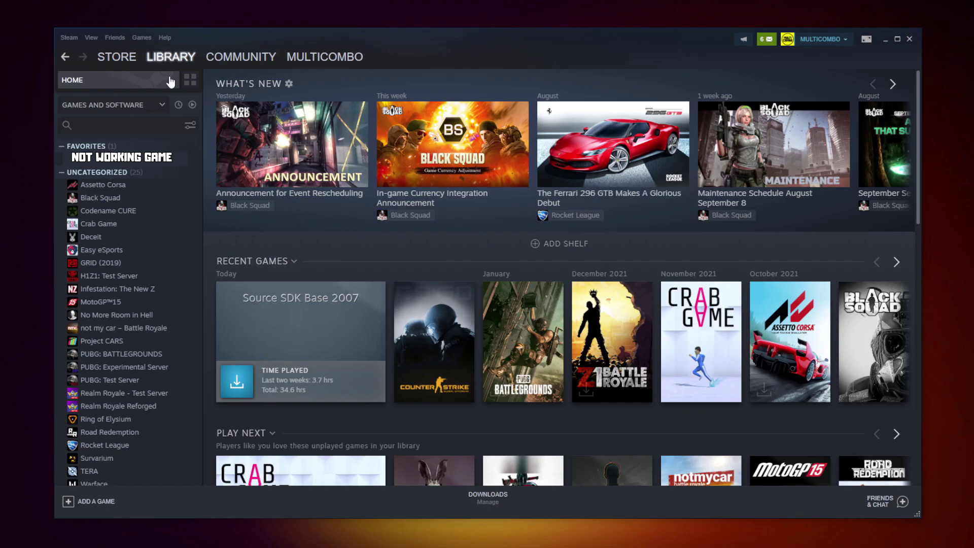
pyautogui.rightClick(191, 165)
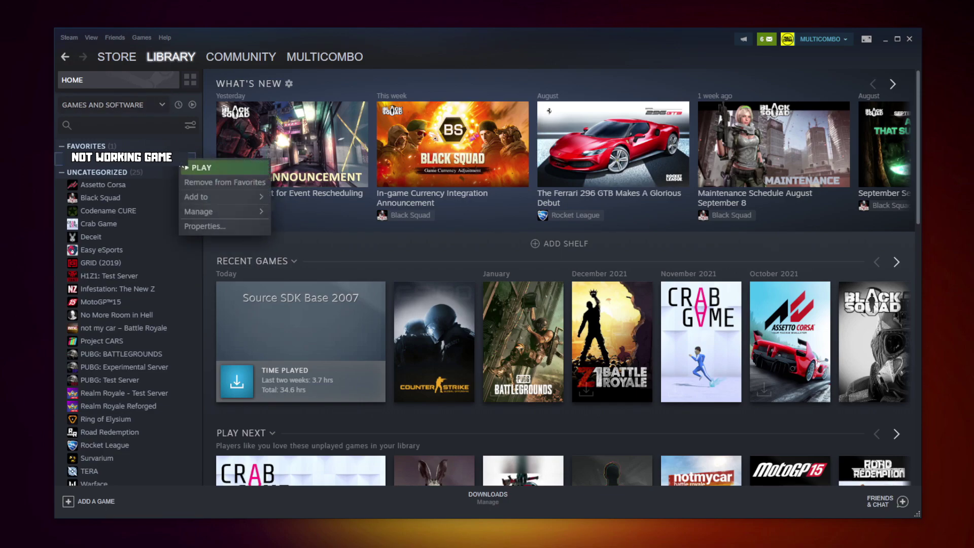
# Verify the game's 3367 files in Steam's Local Files properties, then browse to its install folder.
pyautogui.click(217, 224)
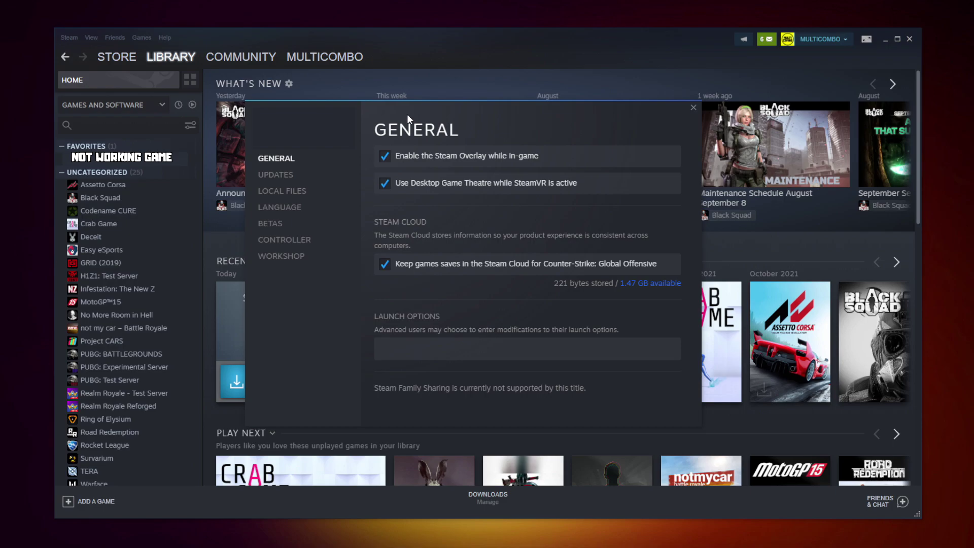
pyautogui.click(286, 195)
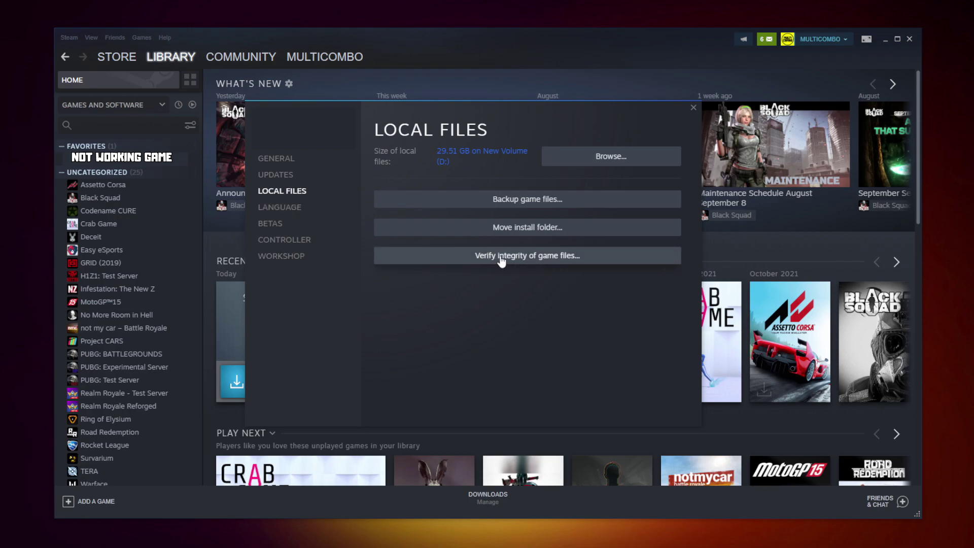
pyautogui.click(531, 257)
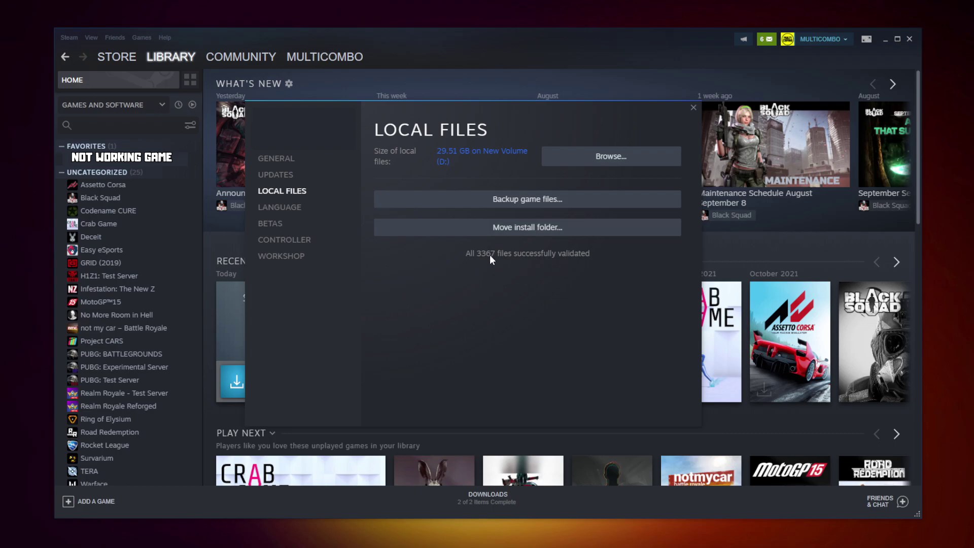
pyautogui.click(580, 161)
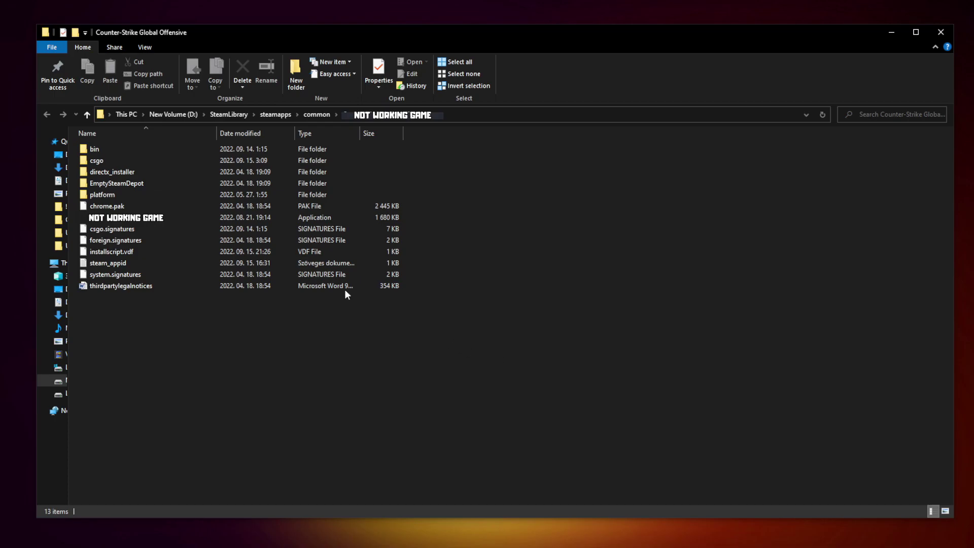
# Select the game's 1 680 KB application file in its install folder and right-click it.
pyautogui.click(161, 220)
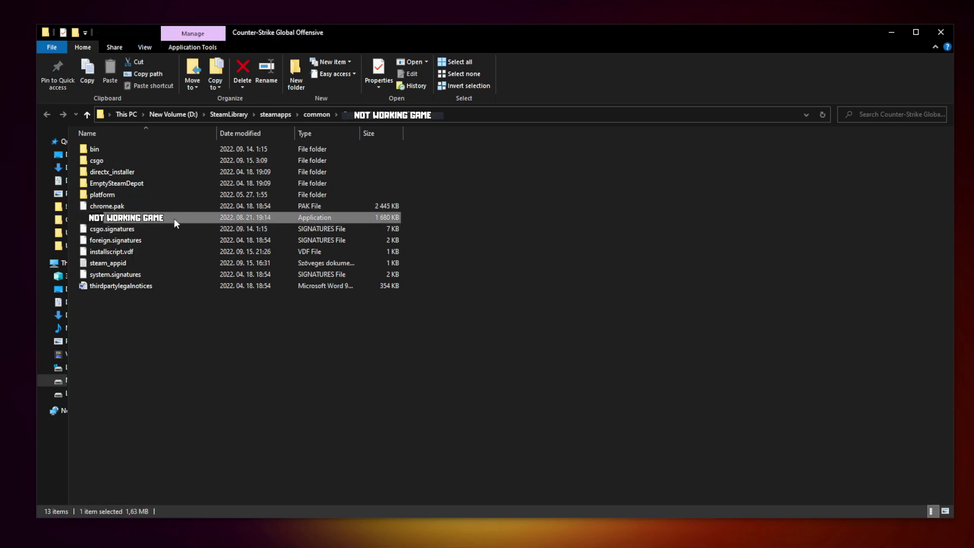
pyautogui.rightClick(197, 222)
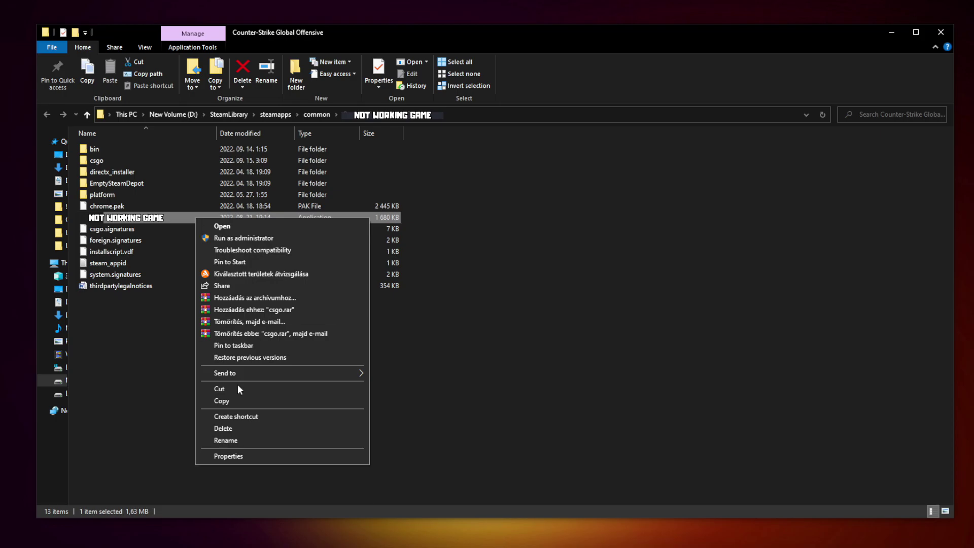
# Set the game executable to Windows 8 compatibility, fullscreen optimizations off, run as administrator, and apply.
pyautogui.click(281, 455)
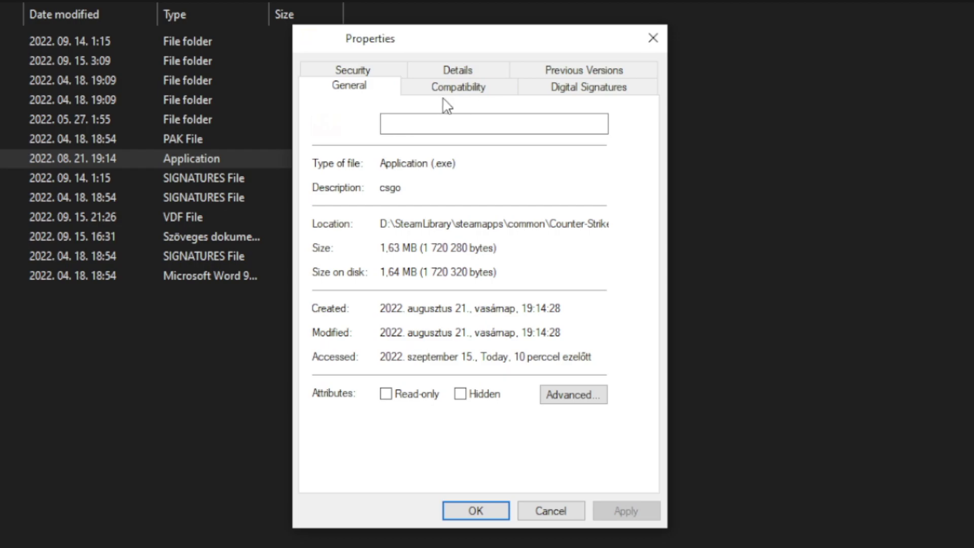
pyautogui.click(453, 89)
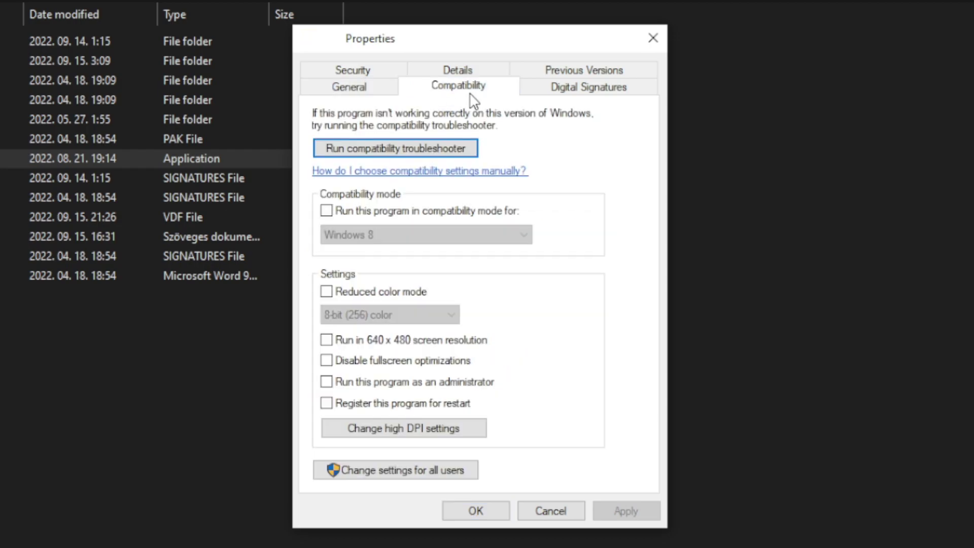
pyautogui.click(337, 212)
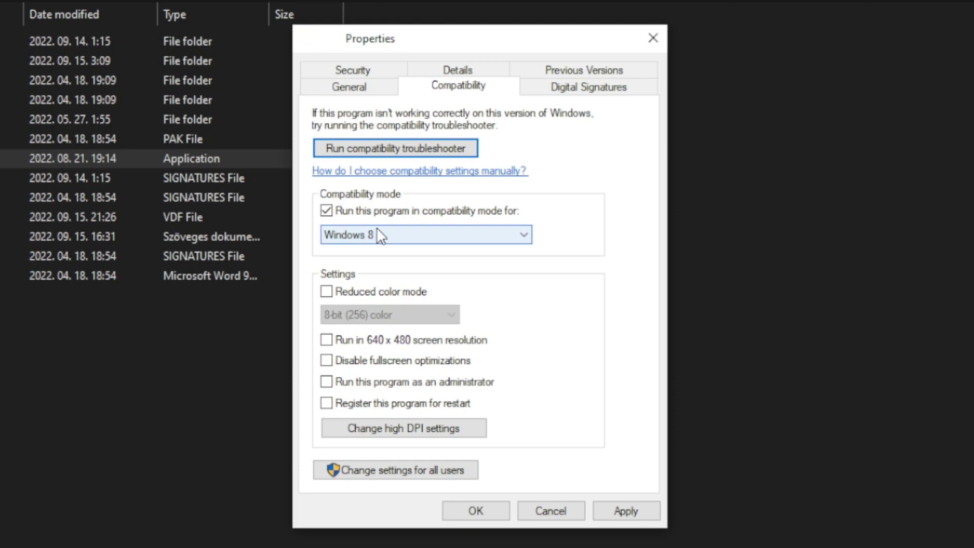
pyautogui.click(378, 233)
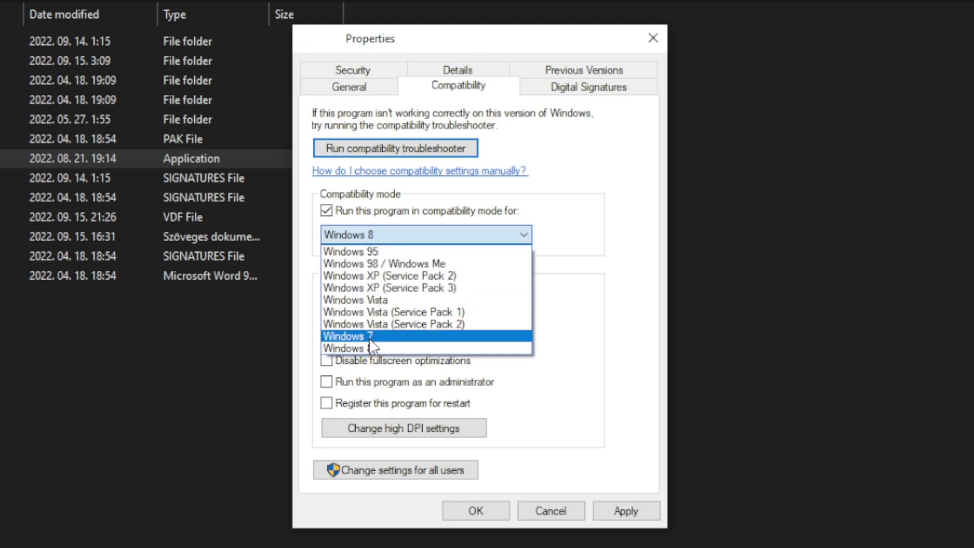
pyautogui.click(379, 347)
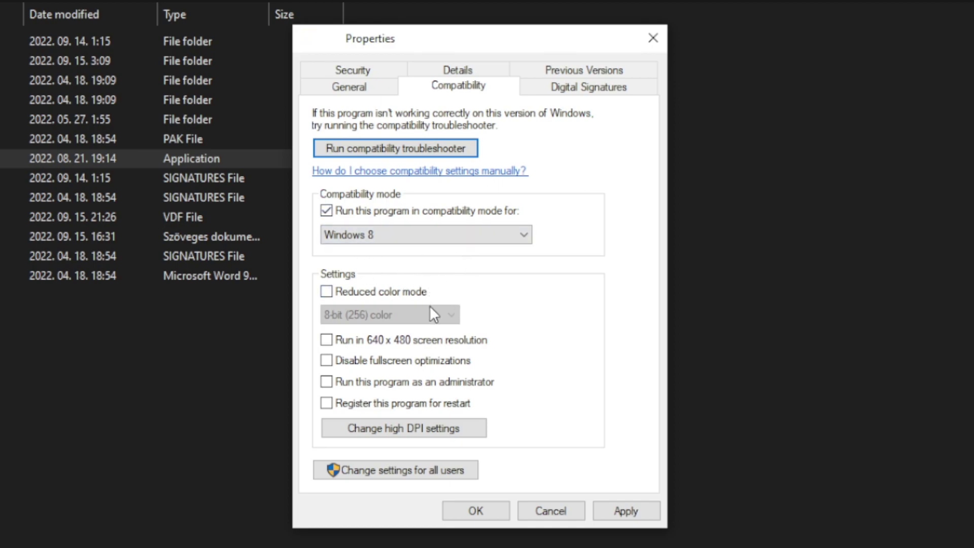
pyautogui.click(392, 365)
pyautogui.click(472, 389)
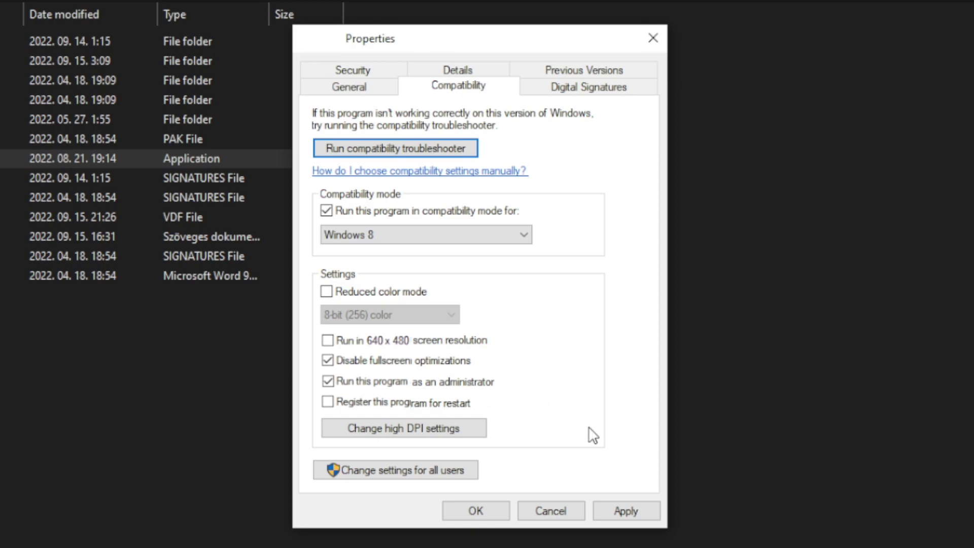
pyautogui.click(631, 512)
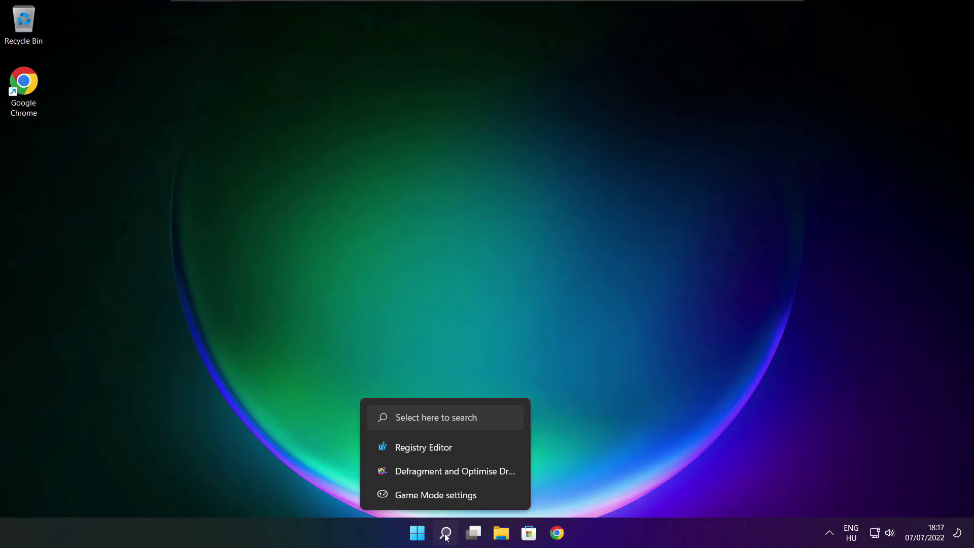
# Search 'updates', run a Windows Update check that reports up to date, then close Settings.
pyautogui.click(446, 531)
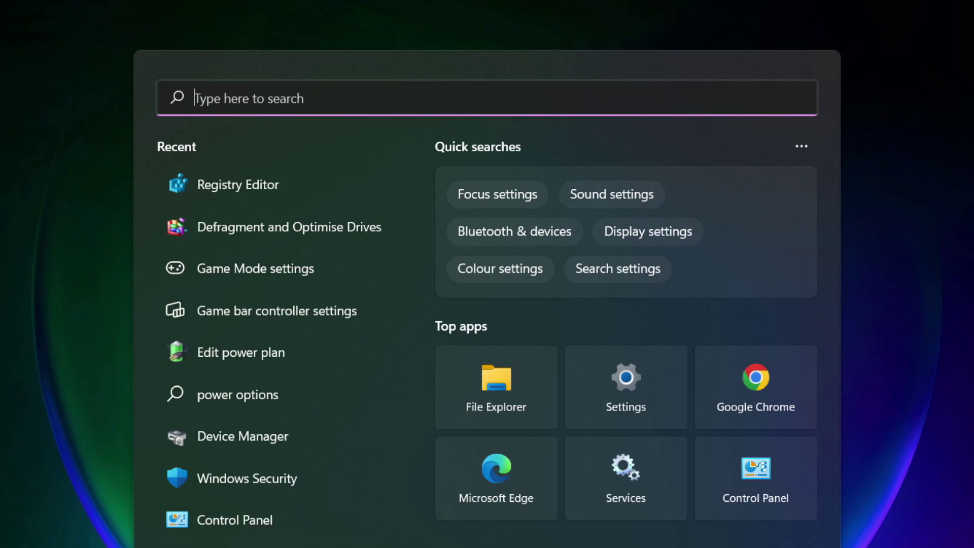
pyautogui.write('updates')
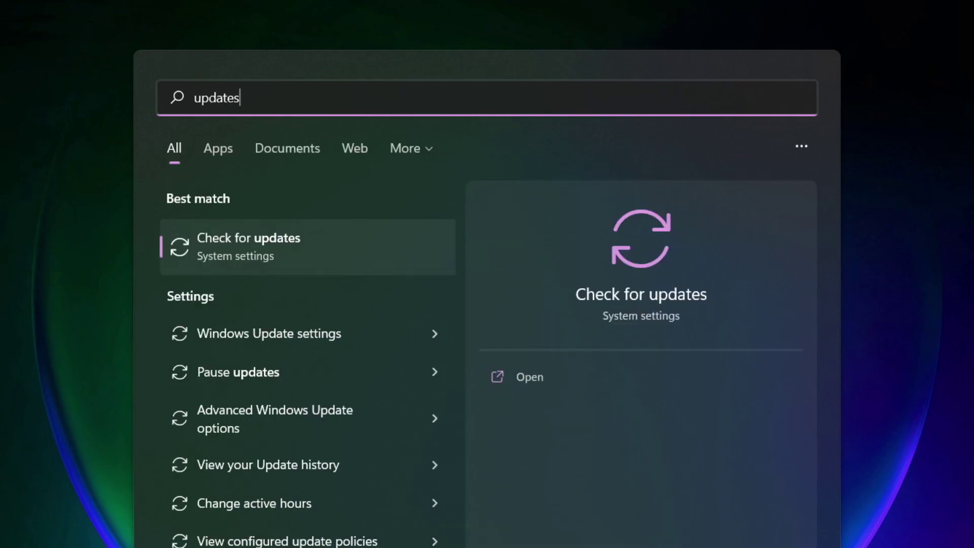
pyautogui.click(294, 248)
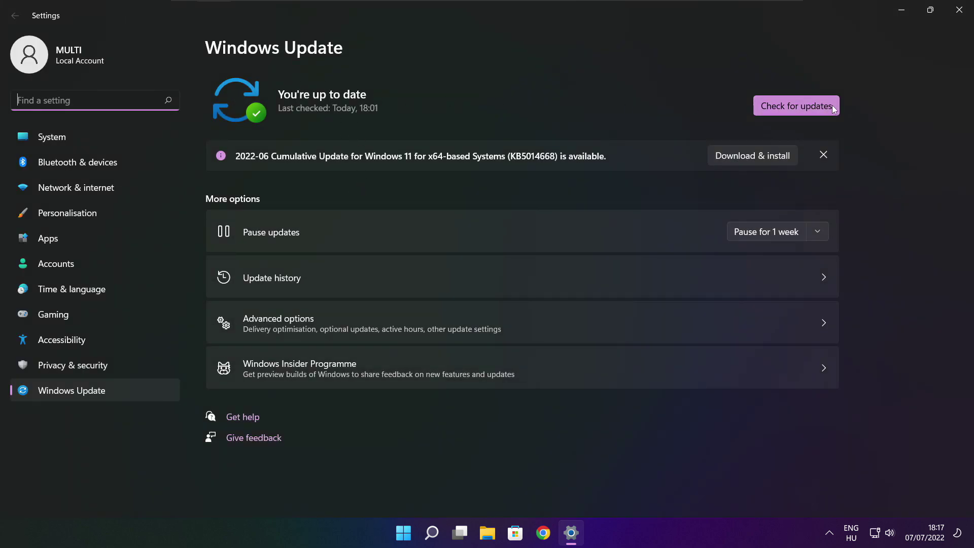
pyautogui.click(796, 107)
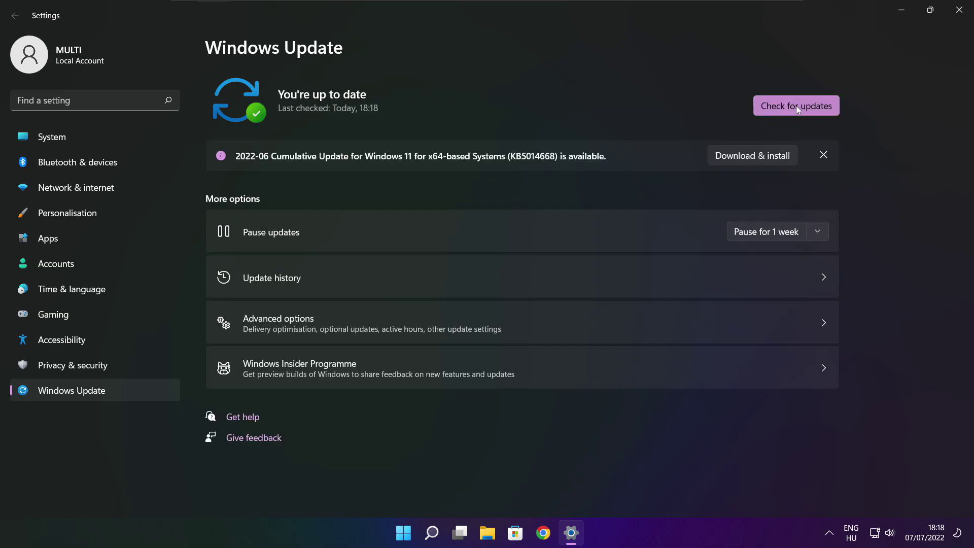
pyautogui.click(958, 15)
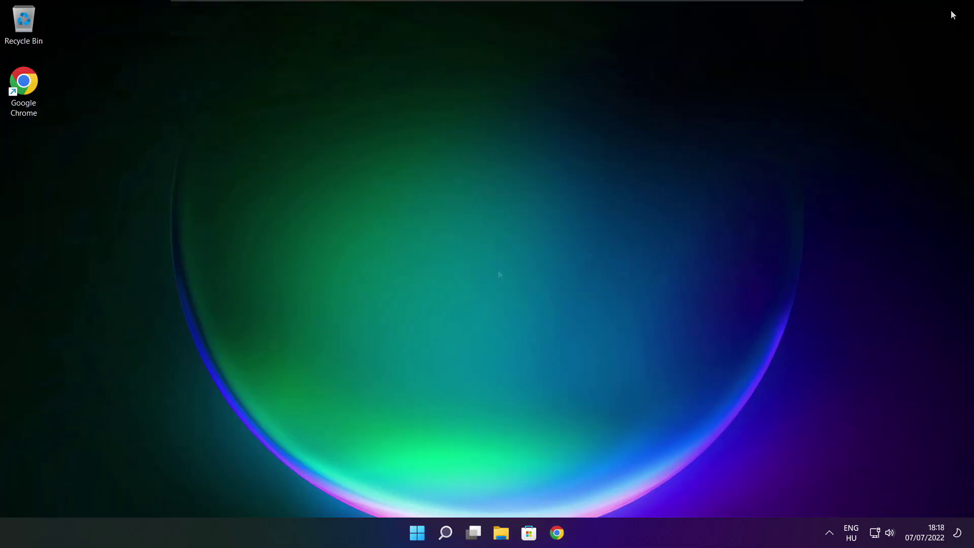
# Download the DirectX End-User Runtime Web Installer, dxwebsetup.exe, from Microsoft's Download Center in Chrome.
pyautogui.click(557, 533)
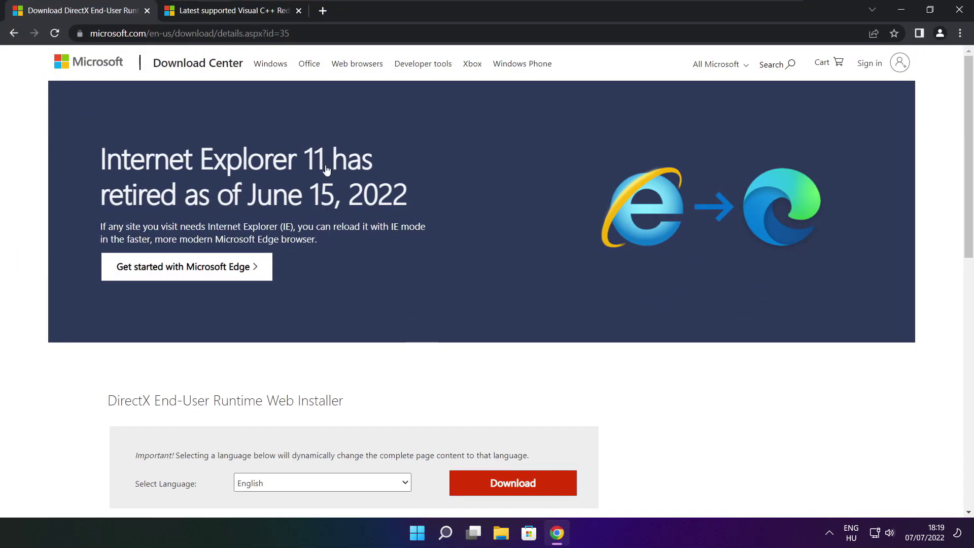
pyautogui.click(310, 33)
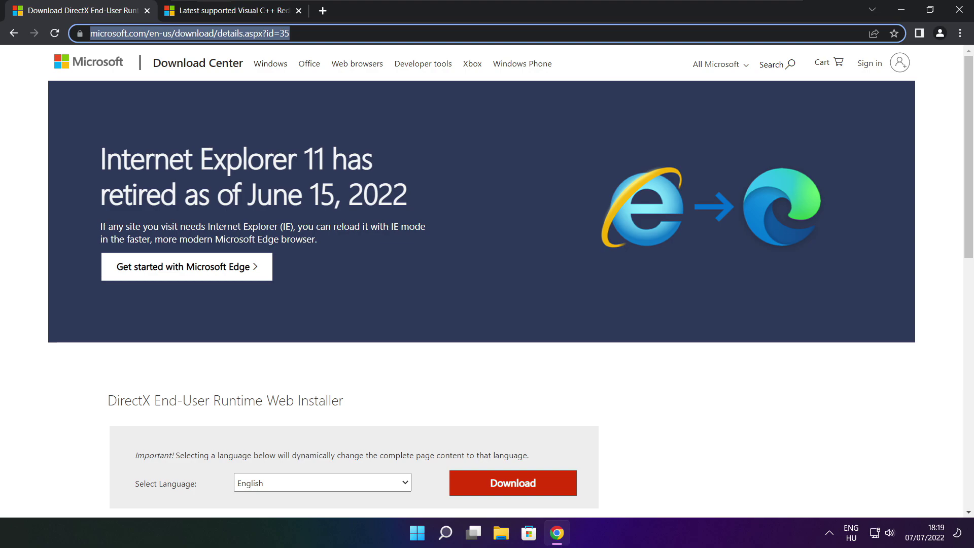
pyautogui.hotkey('ctrl', 'c')
pyautogui.press('End')
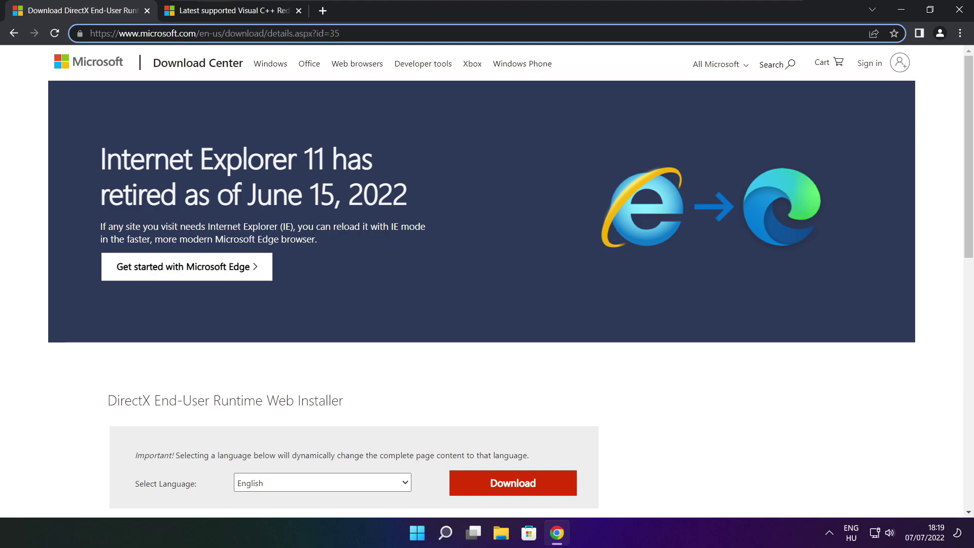
pyautogui.click(353, 366)
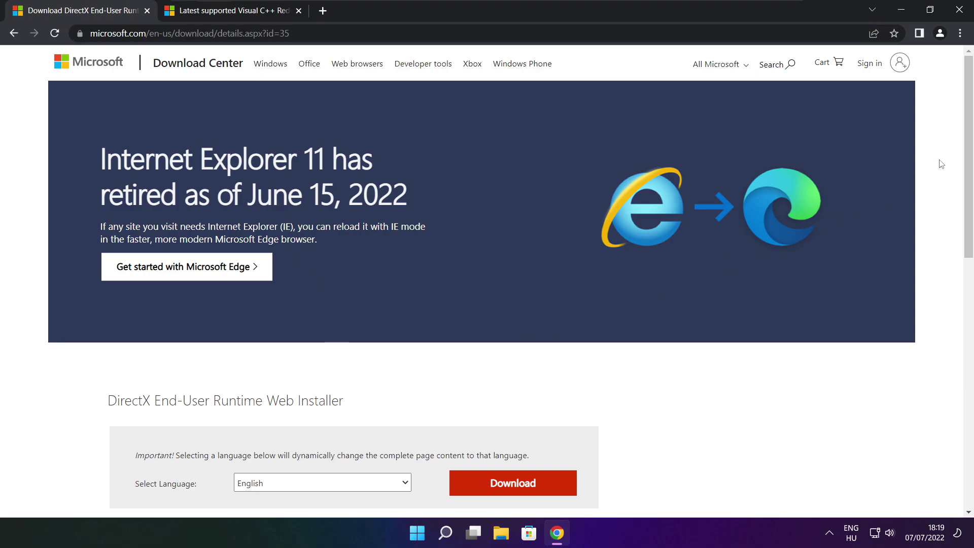
pyautogui.scroll(-4, 360, 217)
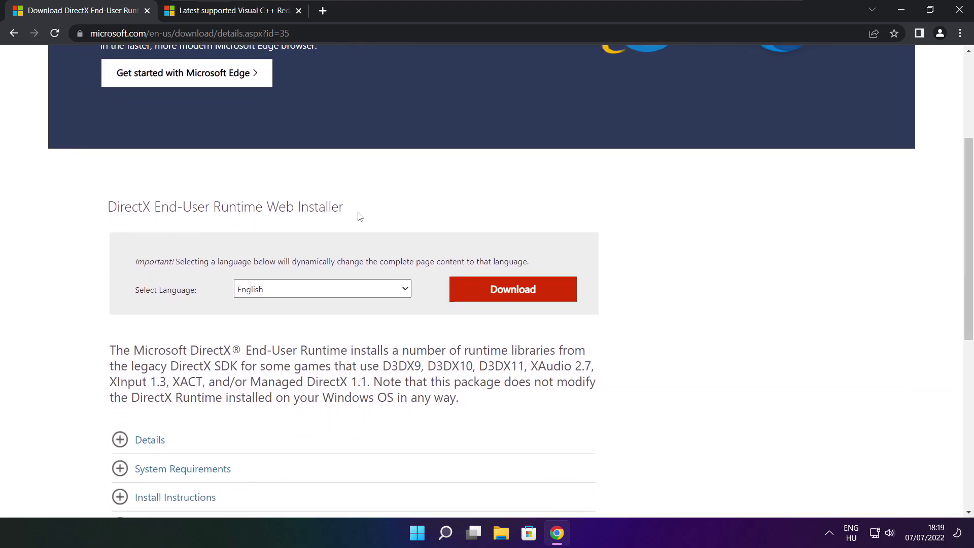
pyautogui.moveTo(359, 216); pyautogui.dragTo(416, 216)
pyautogui.click(516, 293)
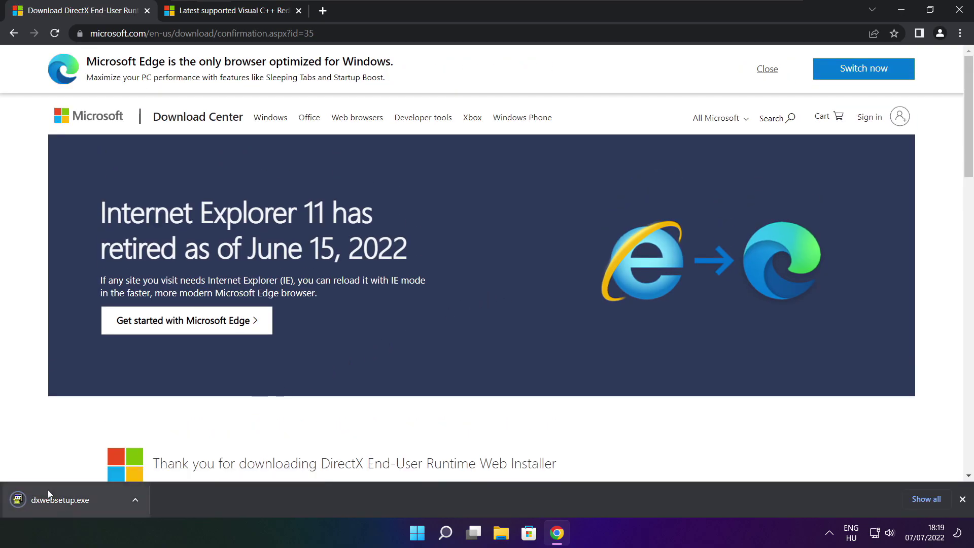
# Run dxwebsetup.exe, accept the licence, skip past the Bing Bar offer, and install the DirectX runtime components.
pyautogui.click(91, 500)
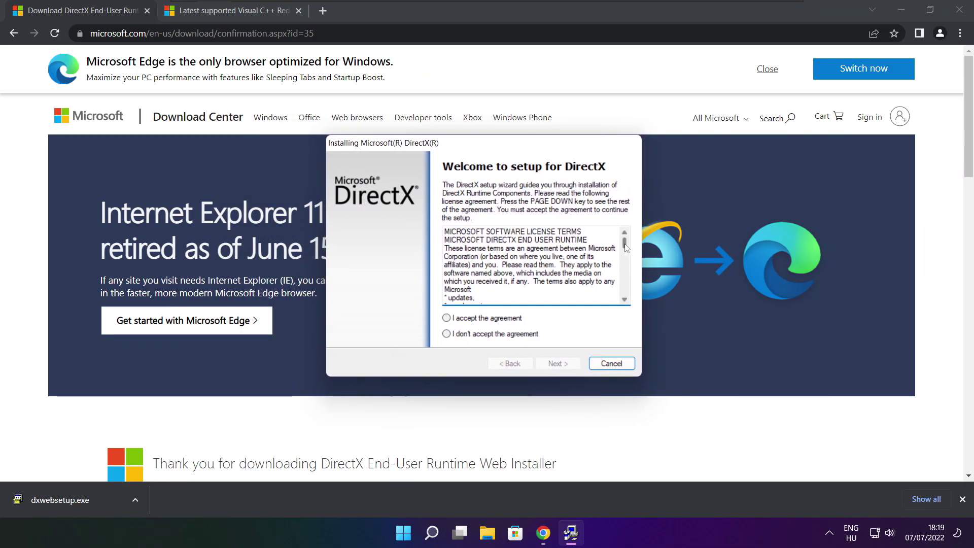
pyautogui.moveTo(625, 242); pyautogui.dragTo(624, 288)
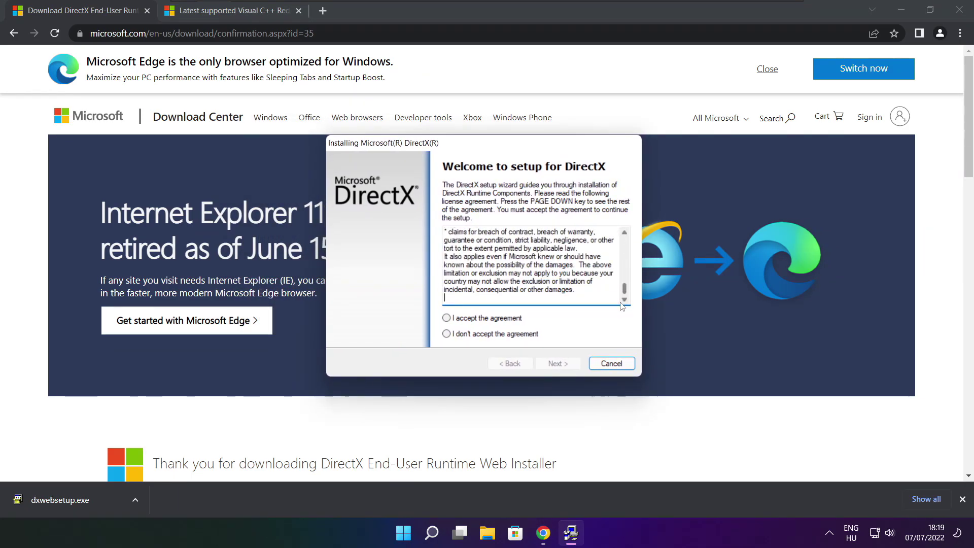
pyautogui.click(464, 318)
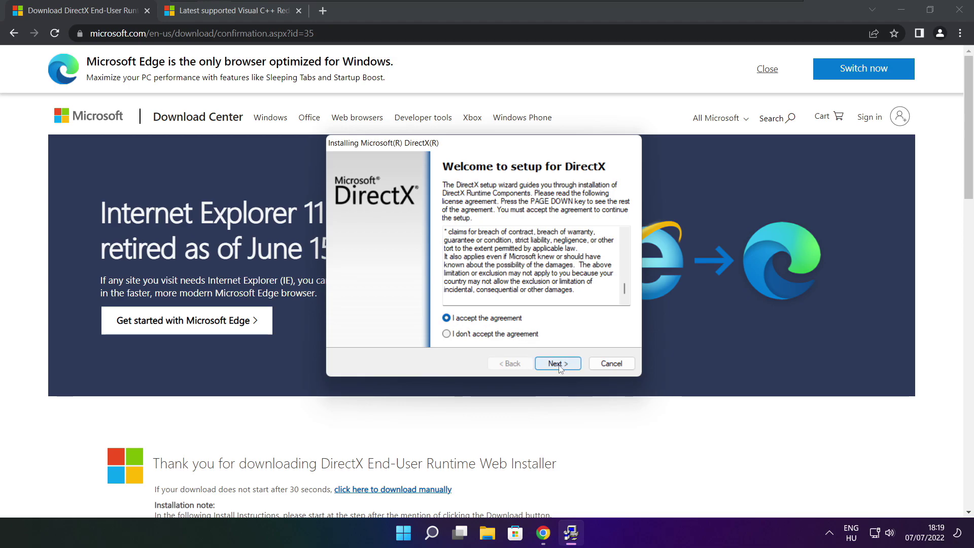
pyautogui.click(562, 365)
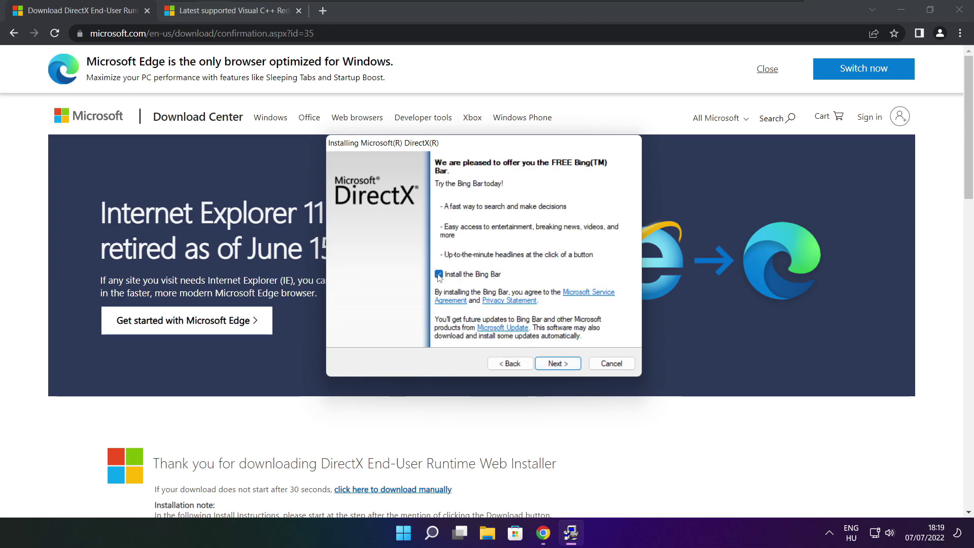
pyautogui.click(564, 365)
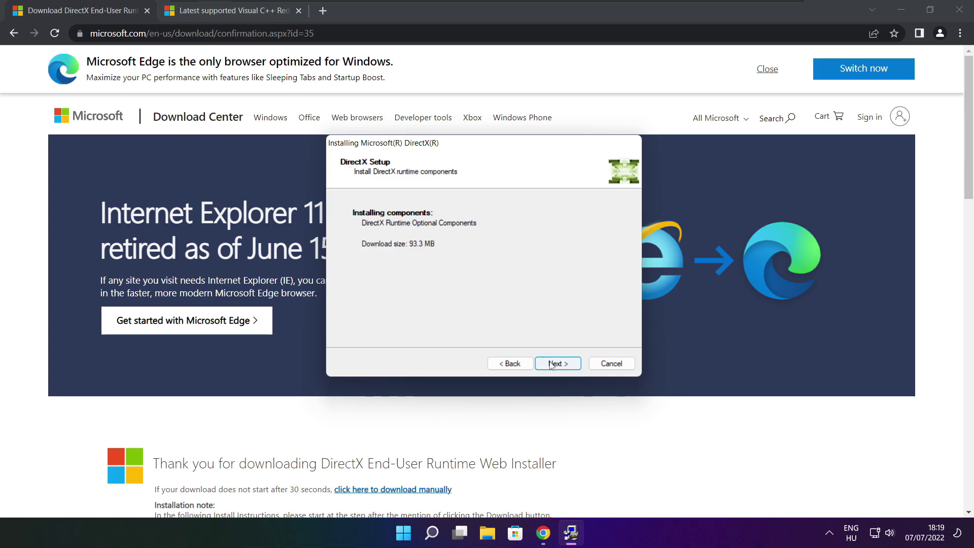
pyautogui.click(560, 366)
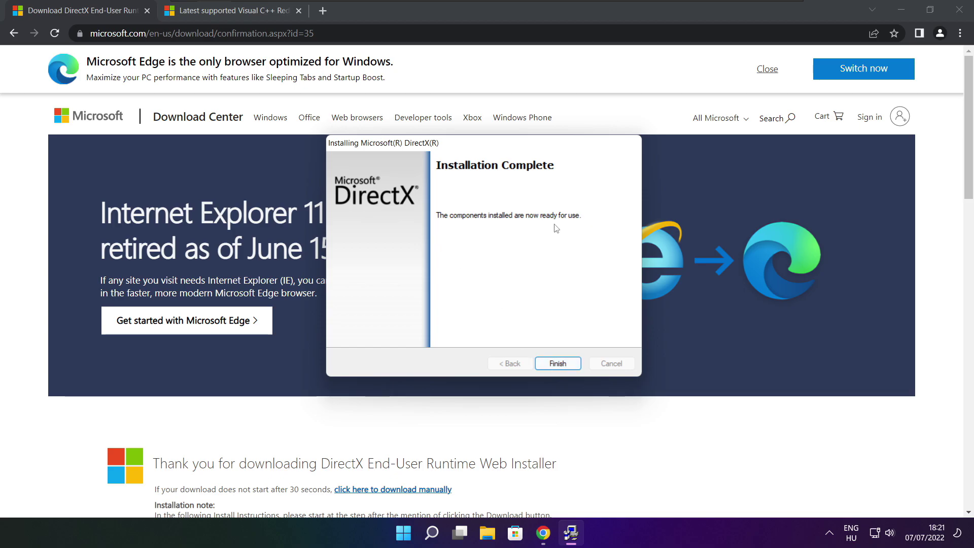
pyautogui.click(558, 364)
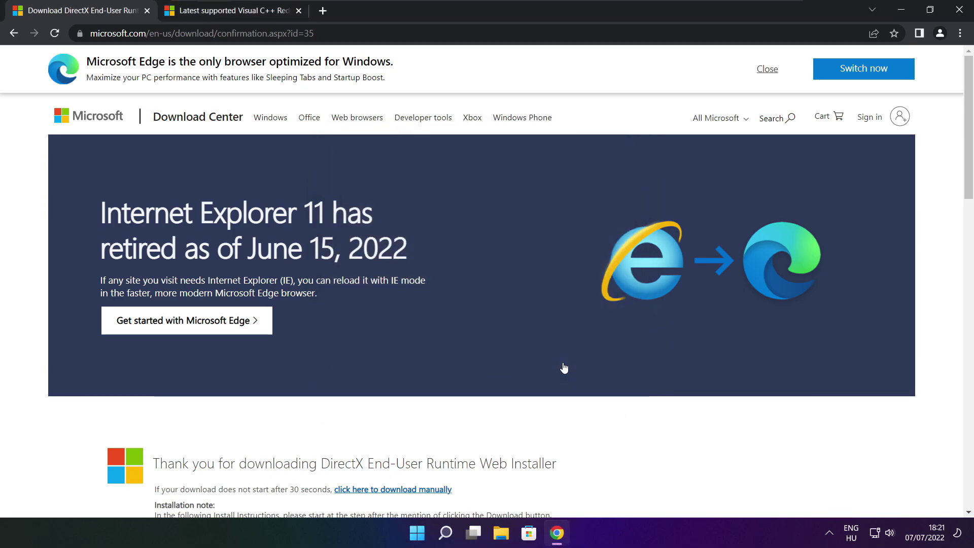
# Close the DirectX tab and check the Visual C++ Redistributable downloads page address.
pyautogui.click(147, 13)
pyautogui.hotkey('ctrl', 'l')
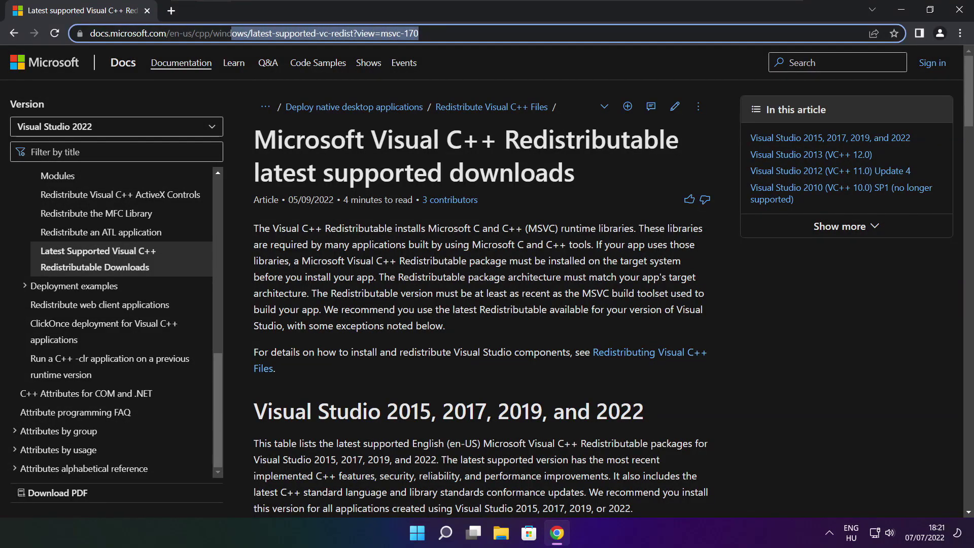
pyautogui.press('End')
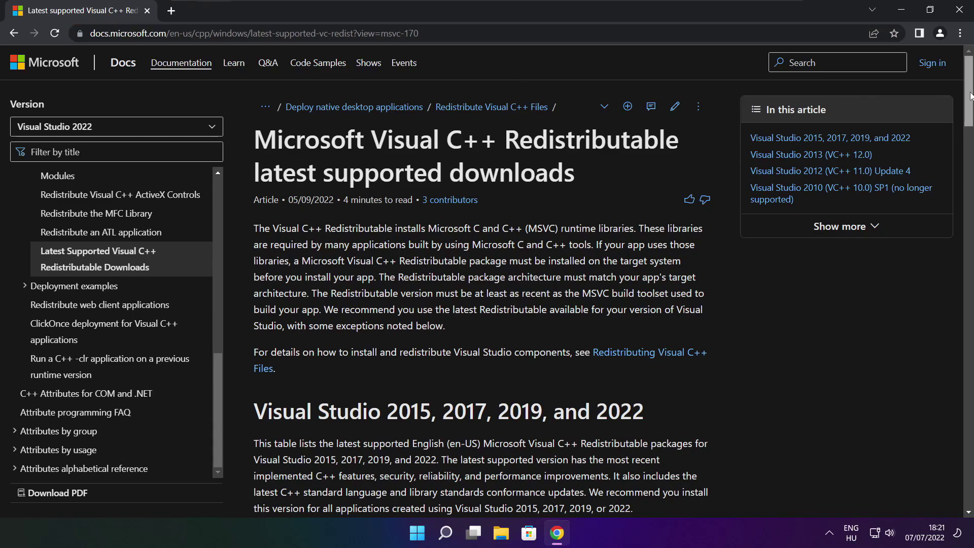
pyautogui.moveTo(970, 96); pyautogui.dragTo(962, 142)
pyautogui.scroll(2, 623, 202)
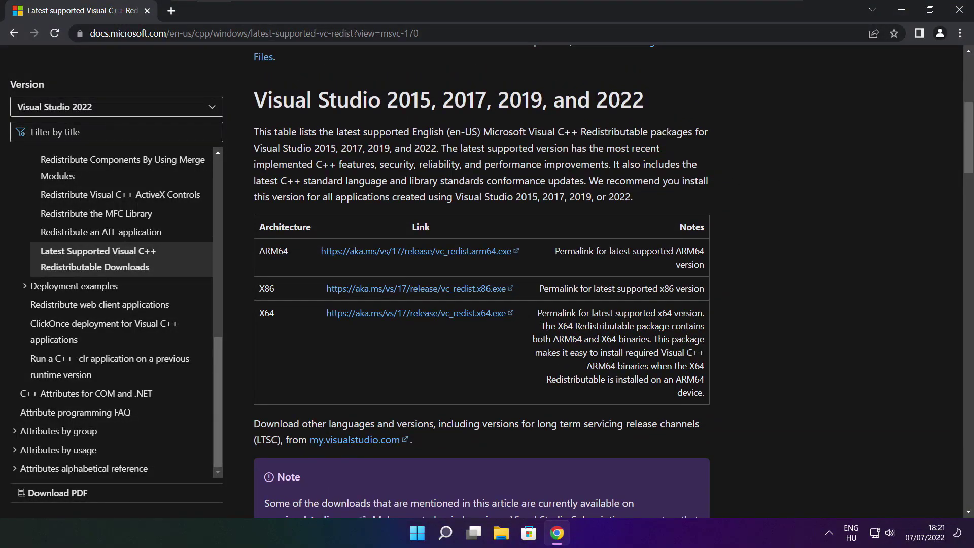
# Download the ARM64, x86 and x64 Visual C++ 2015–2022 redistributable installers.
pyautogui.moveTo(258, 250); pyautogui.dragTo(655, 344)
pyautogui.click(655, 349)
pyautogui.click(404, 255)
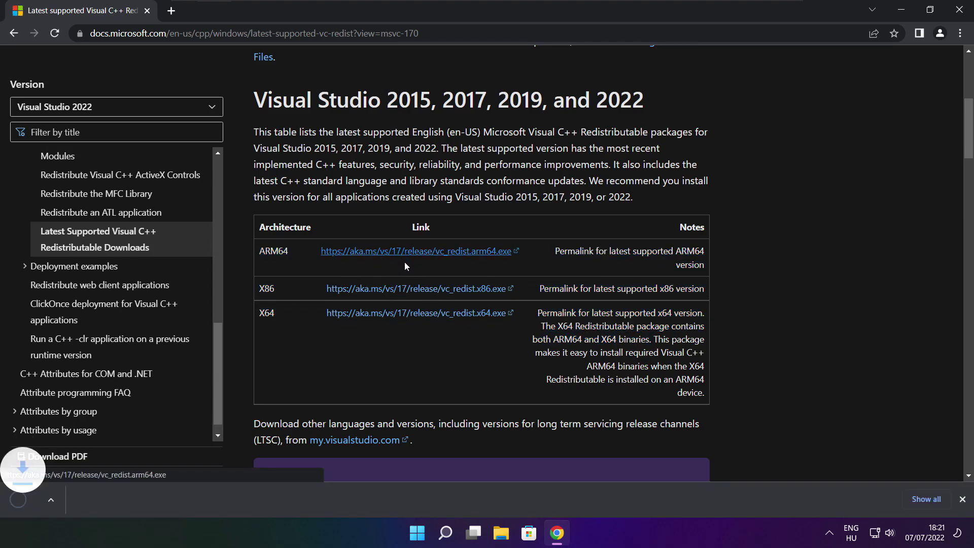
pyautogui.click(402, 292)
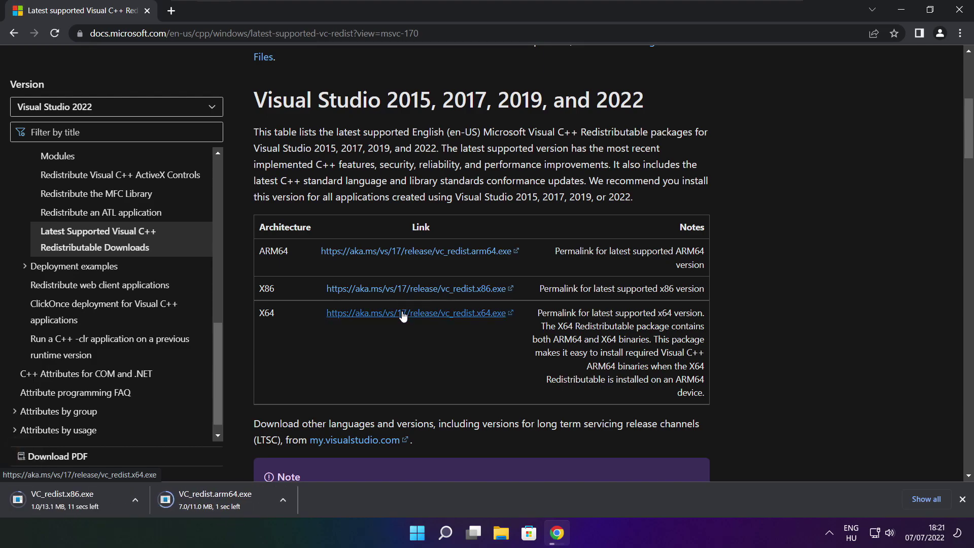
pyautogui.click(401, 314)
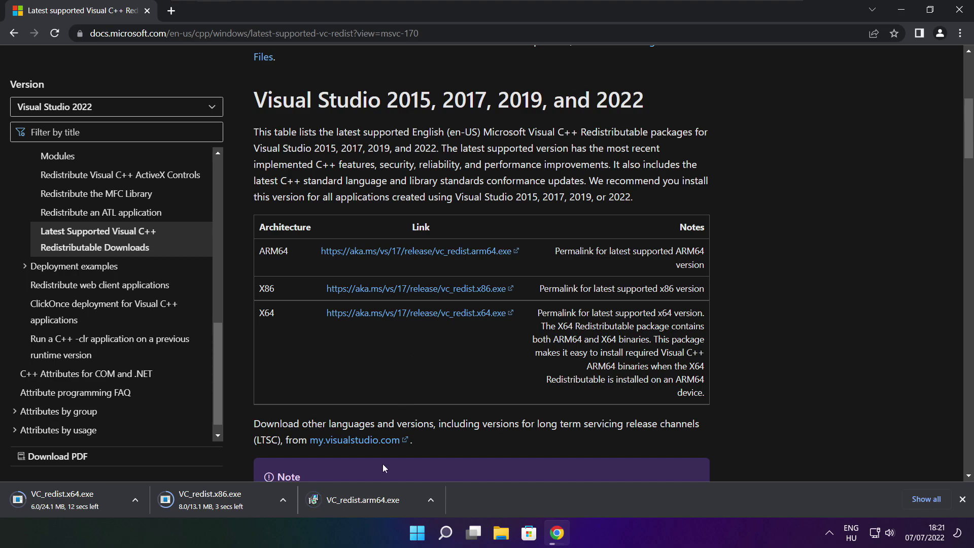
# Run the ARM64 redistributable installer, which fails with error 0x80070661, and close it.
pyautogui.click(370, 502)
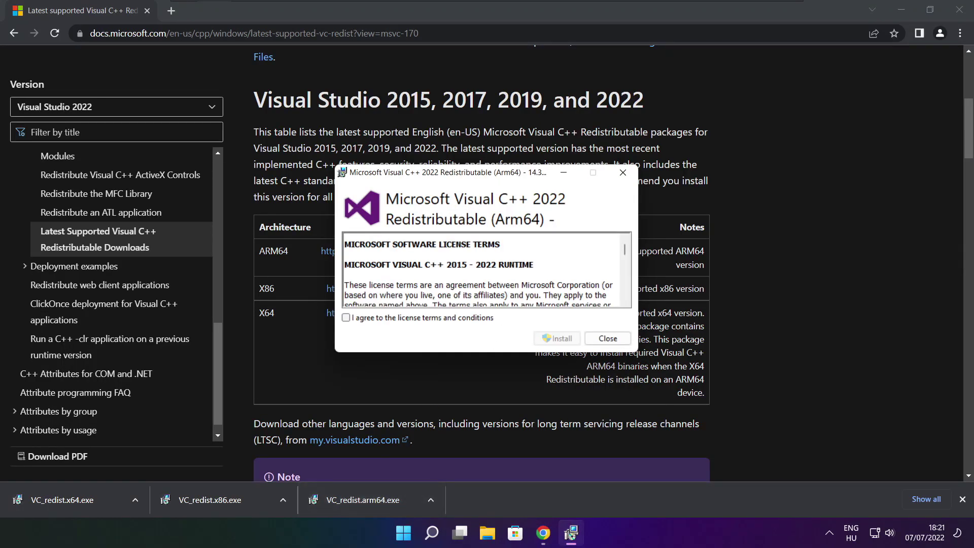
pyautogui.moveTo(625, 252); pyautogui.dragTo(625, 297)
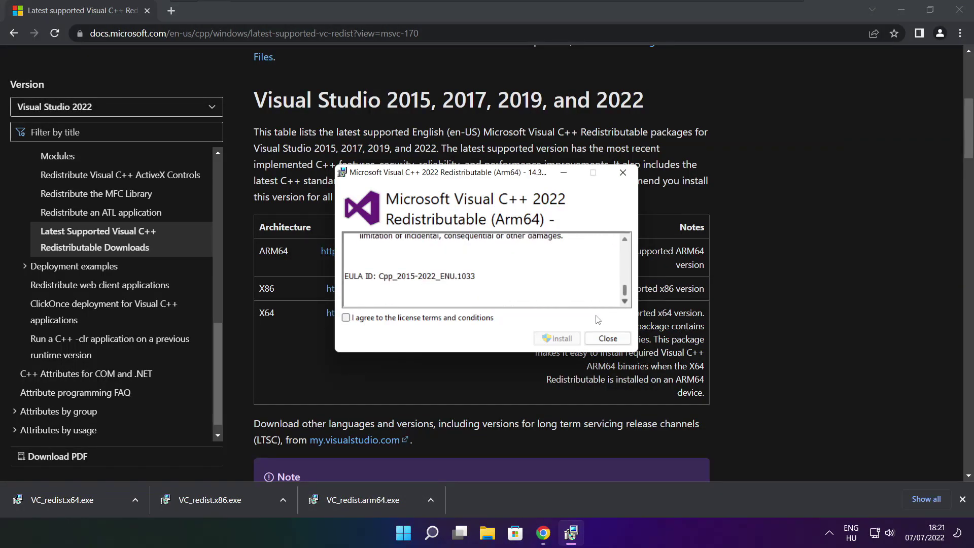
pyautogui.click(346, 318)
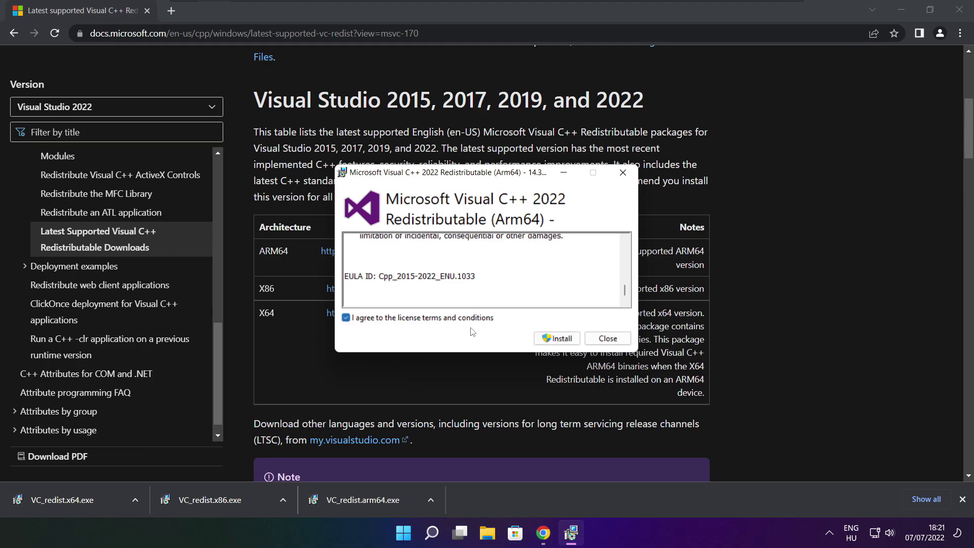
pyautogui.click(552, 339)
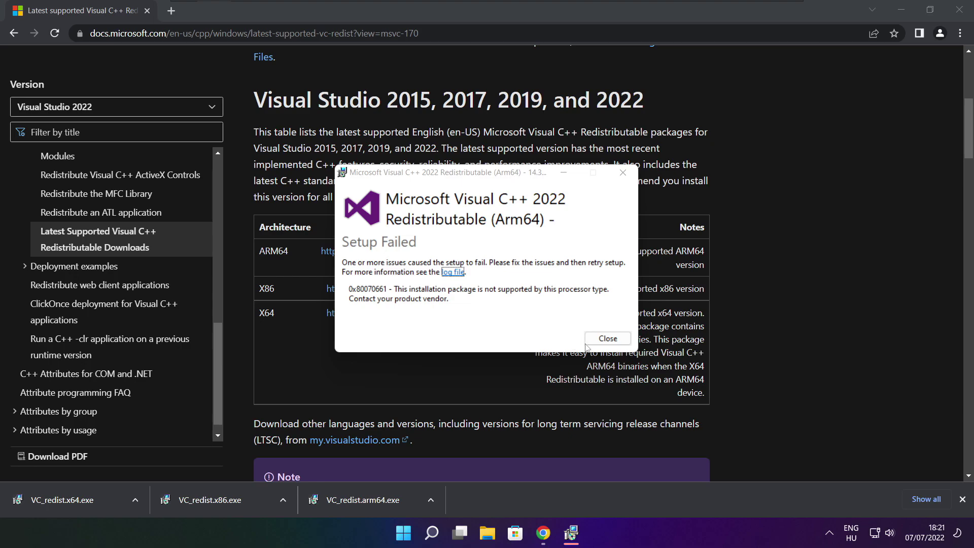
pyautogui.click(590, 343)
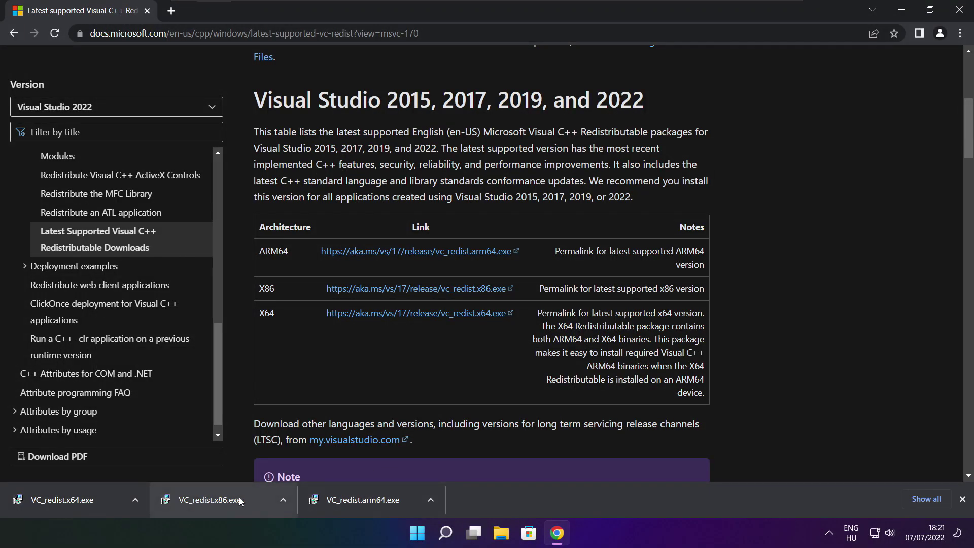
# Install the x86 Visual C++ 2015-2022 Redistributable from VC_redist.x86.exe, accepting the license.
pyautogui.click(230, 500)
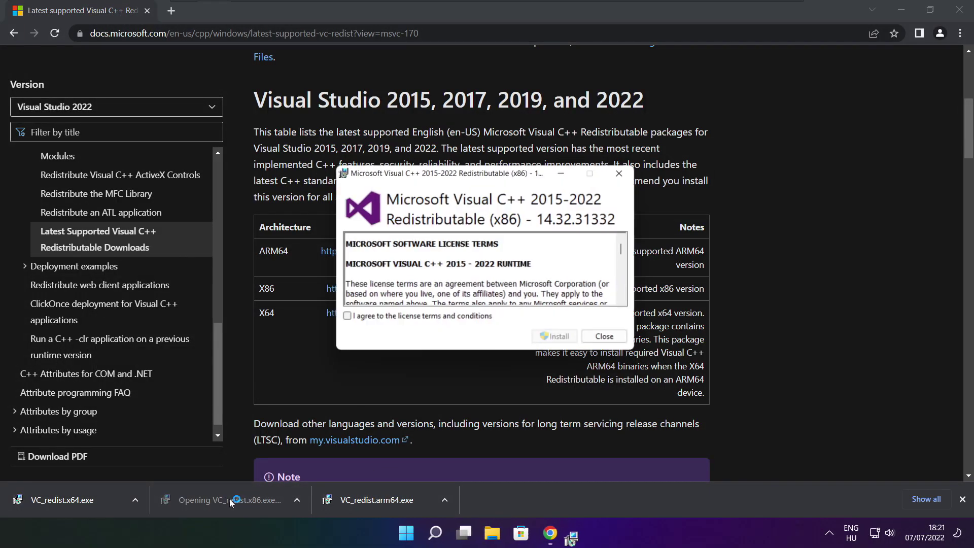
pyautogui.moveTo(626, 257); pyautogui.dragTo(626, 295)
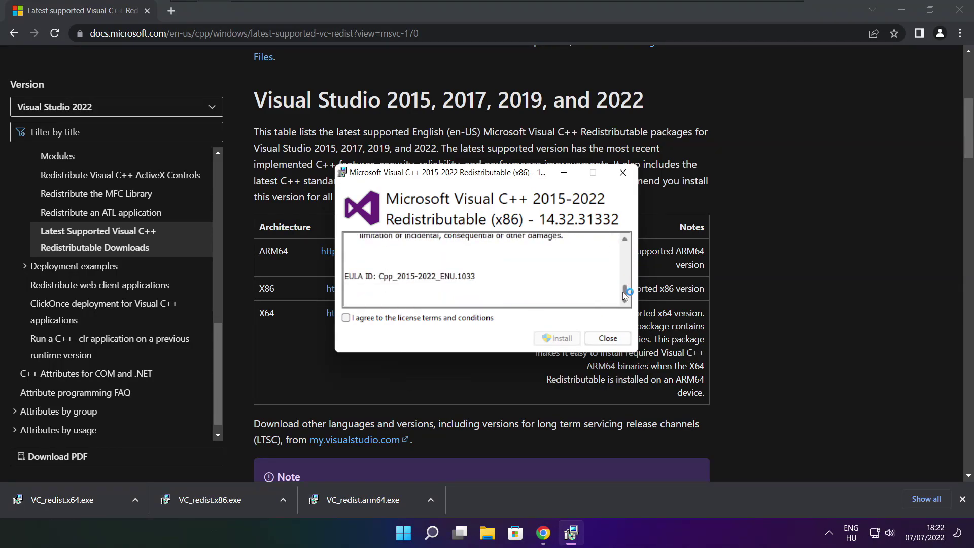
pyautogui.click(346, 318)
pyautogui.click(557, 339)
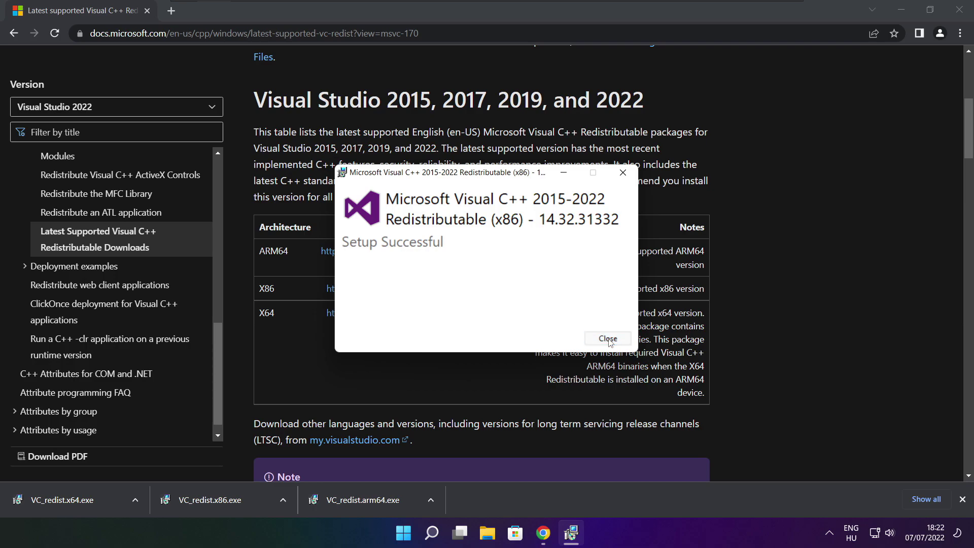
pyautogui.click(608, 339)
# Install the x64 Visual C++ 2015-2022 Redistributable 14.32.31332 from VC_redist.x64.exe.
pyautogui.click(77, 500)
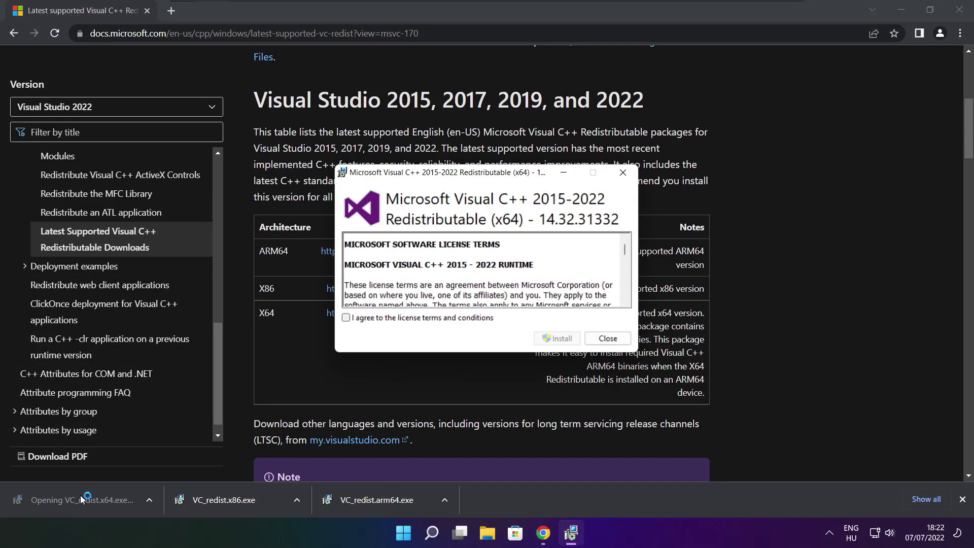
pyautogui.moveTo(630, 248); pyautogui.dragTo(625, 300)
pyautogui.click(346, 318)
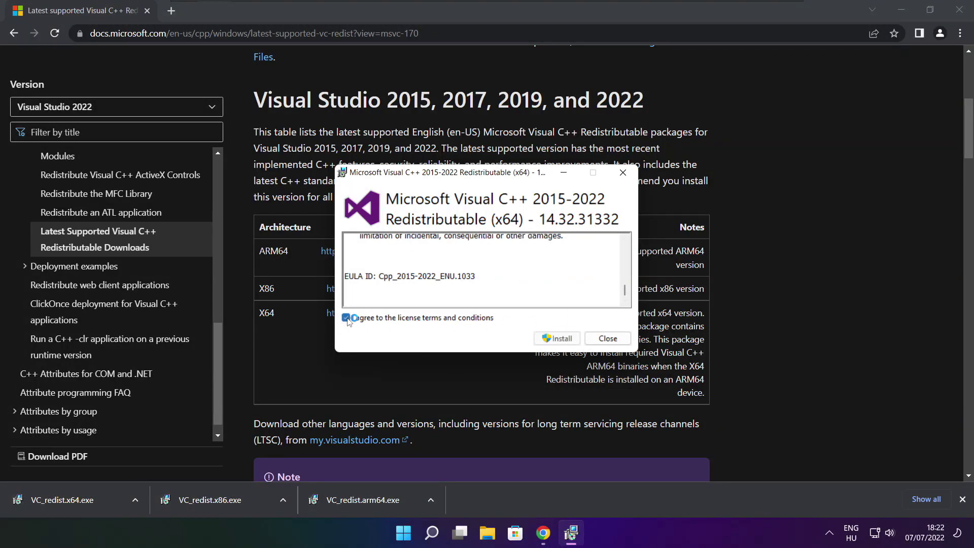
pyautogui.click(560, 339)
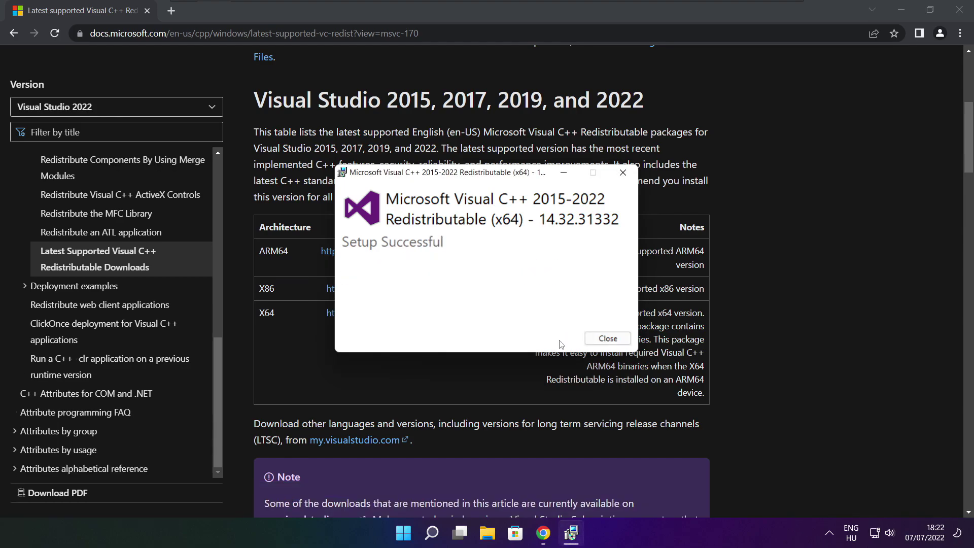
pyautogui.click(608, 338)
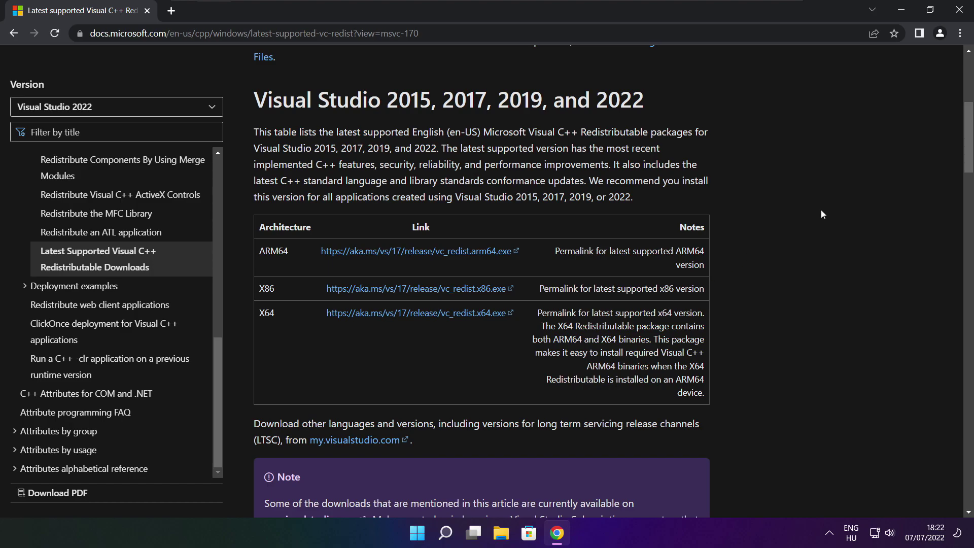
# Close Chrome and open Task Manager's Startup apps list from the Start right-click menu.
pyautogui.click(961, 12)
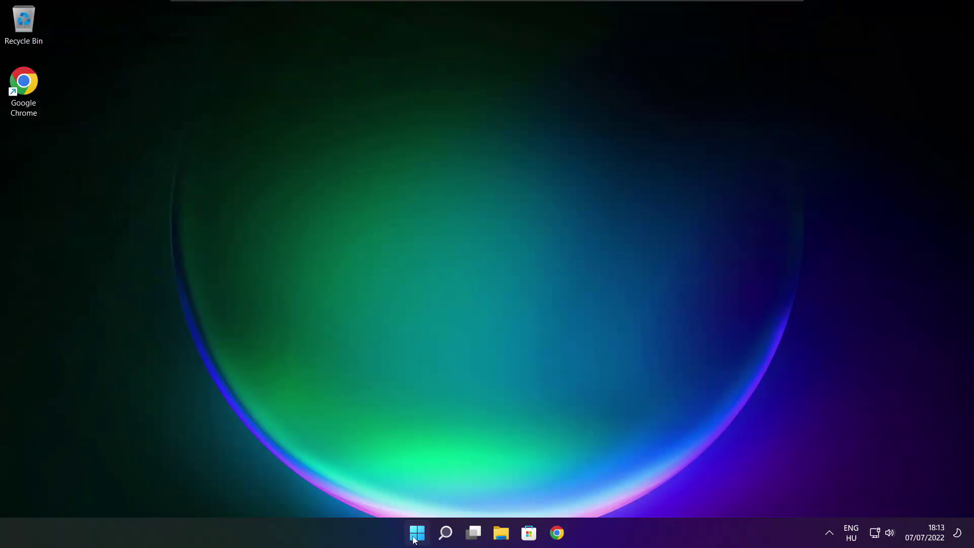
pyautogui.rightClick(419, 535)
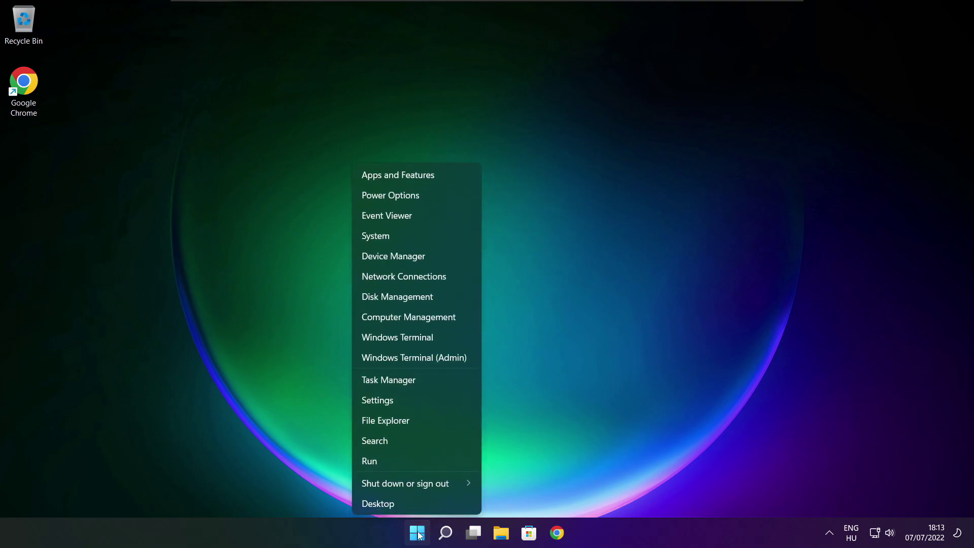
pyautogui.click(419, 380)
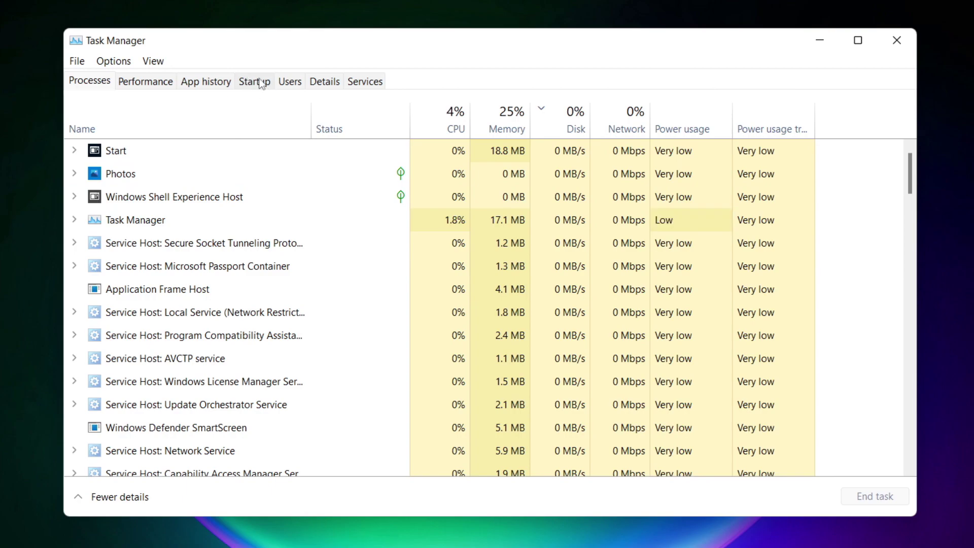
pyautogui.click(259, 85)
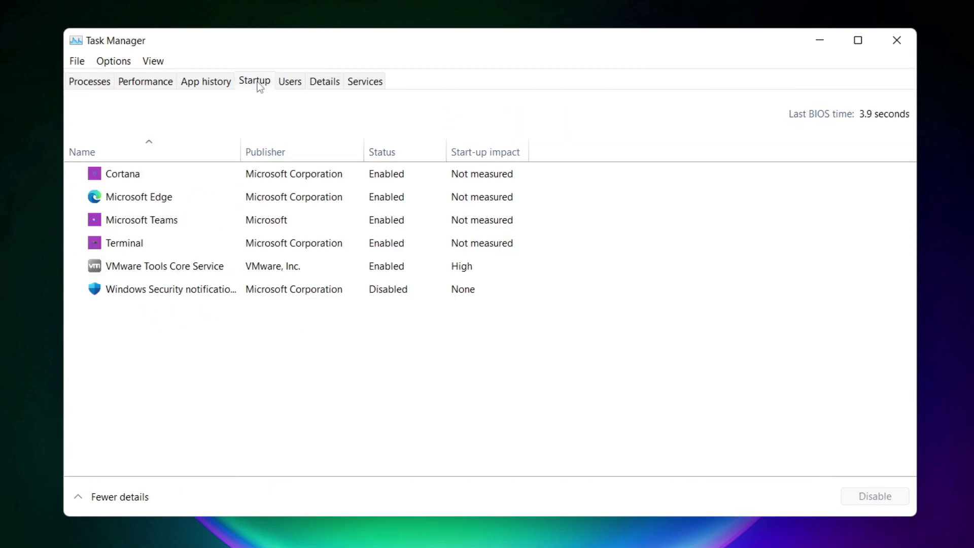
# Disable Cortana, Microsoft Edge, Microsoft Teams and Terminal as startup apps.
pyautogui.click(275, 177)
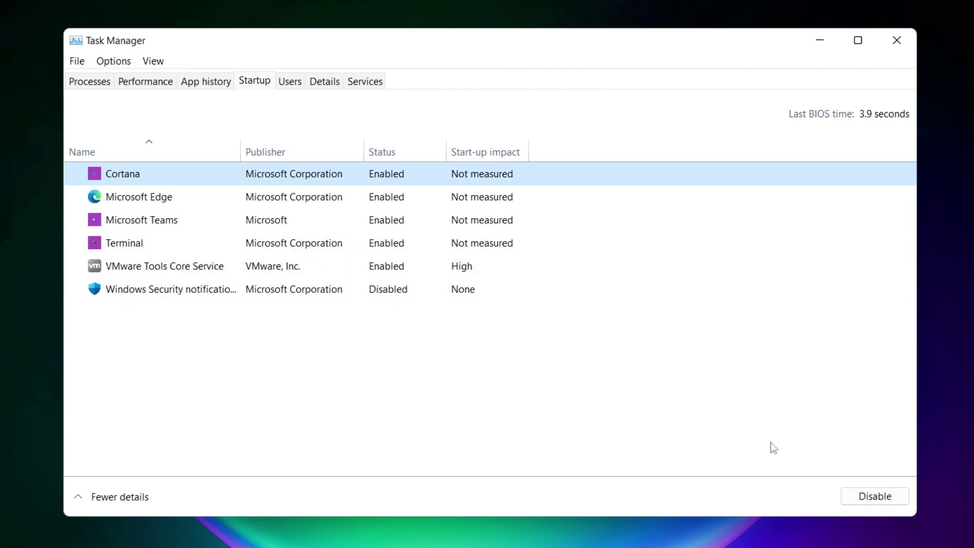
pyautogui.click(875, 499)
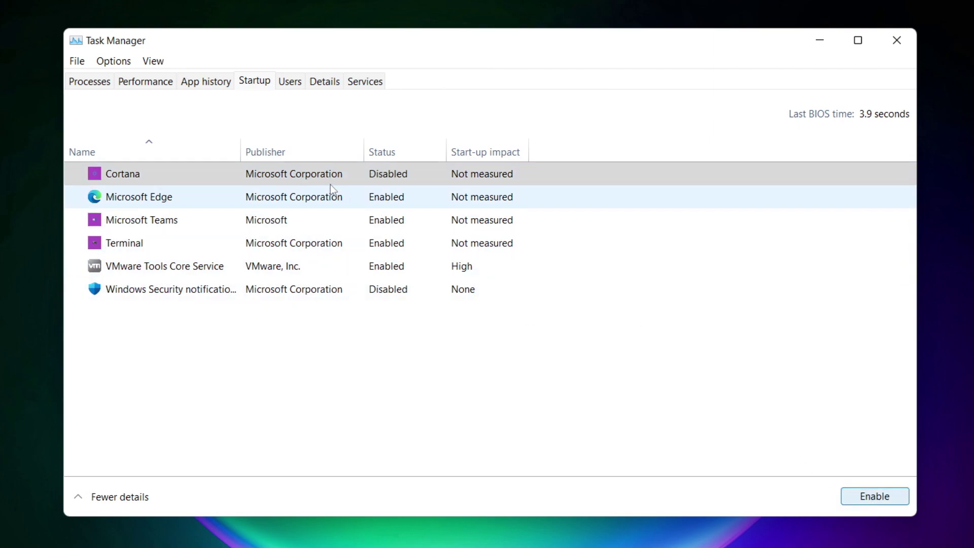
pyautogui.click(256, 202)
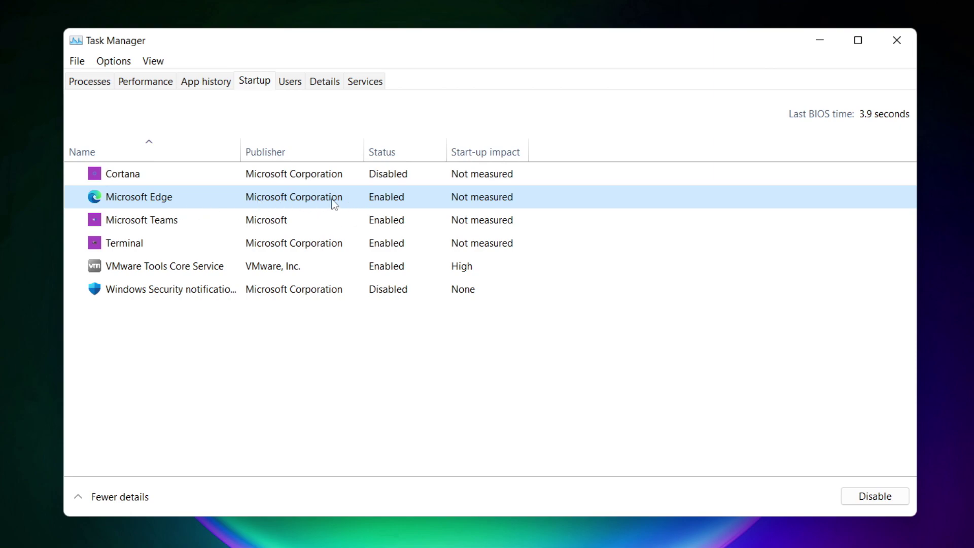
pyautogui.click(876, 500)
pyautogui.click(401, 220)
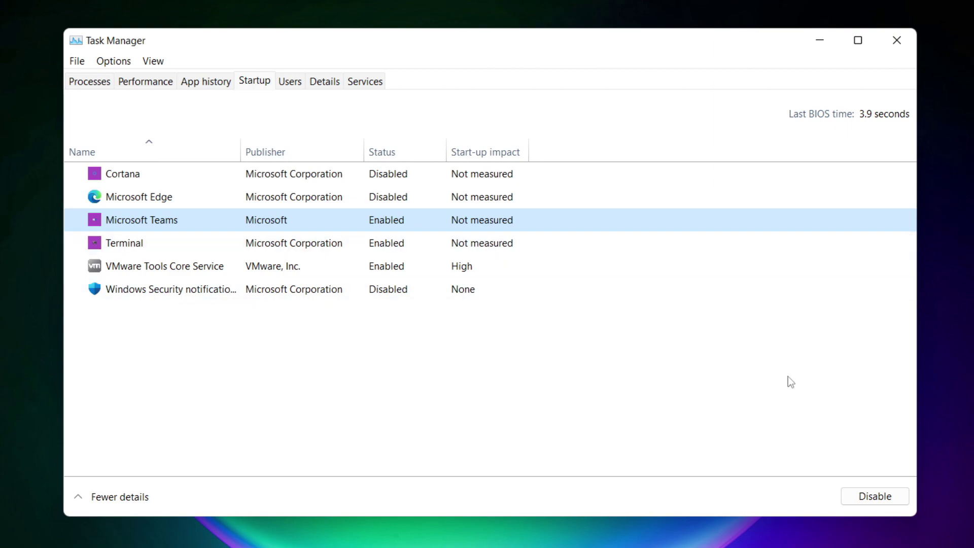
pyautogui.click(886, 500)
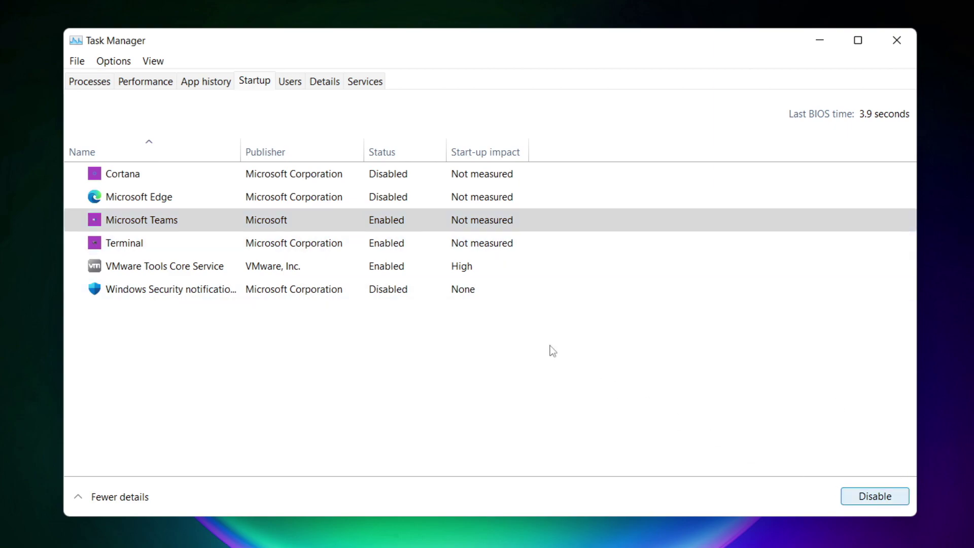
pyautogui.click(325, 248)
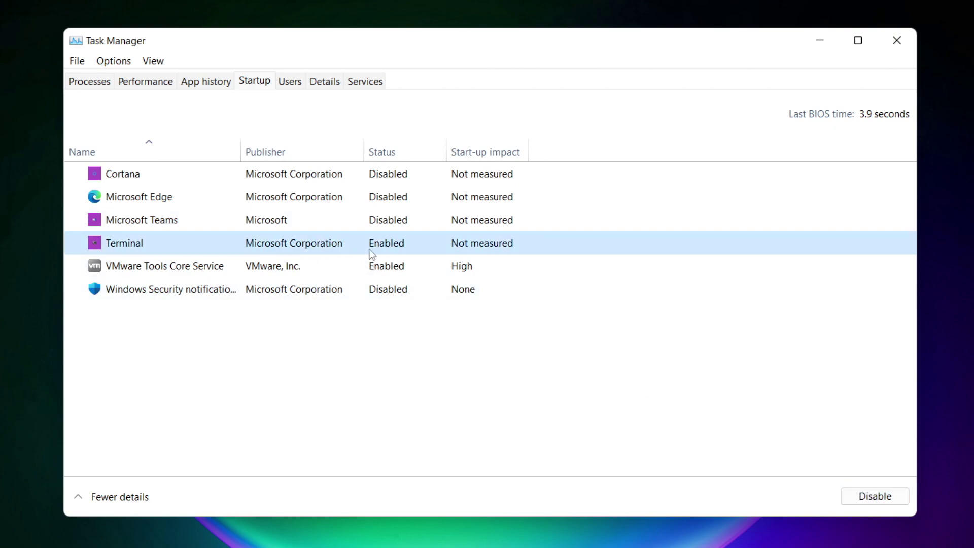
pyautogui.click(890, 501)
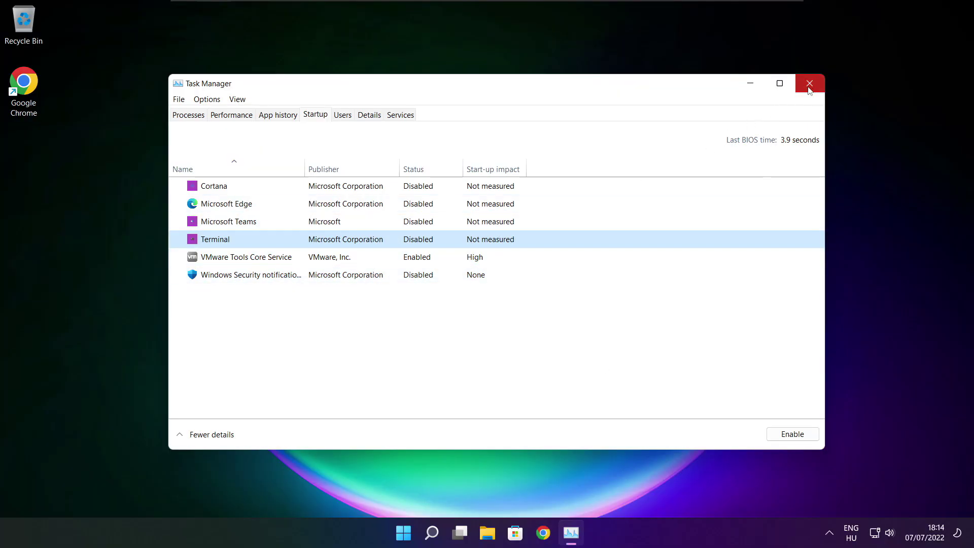
# Close Task Manager and launch Command Prompt as administrator via a 'cmd' search, centred on screen.
pyautogui.click(810, 86)
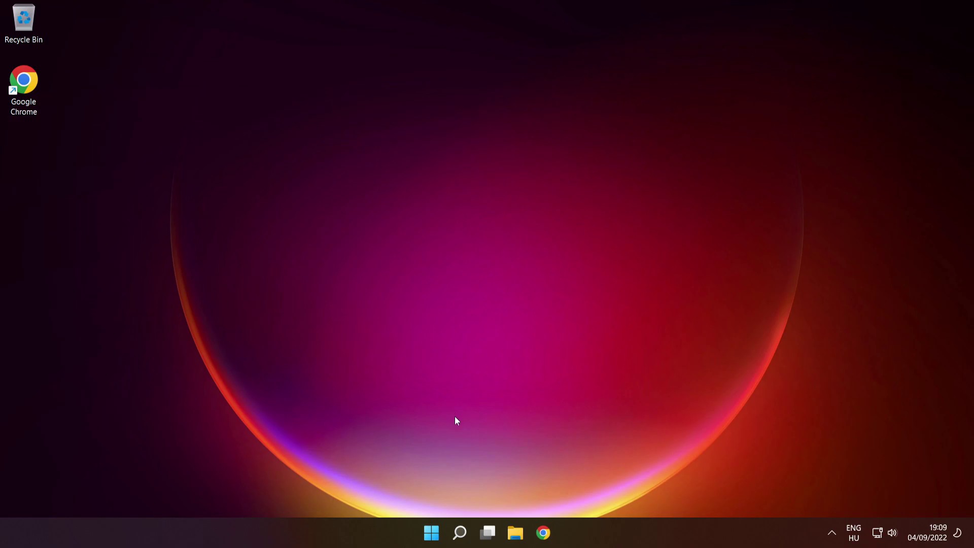
pyautogui.moveTo(455, 541)
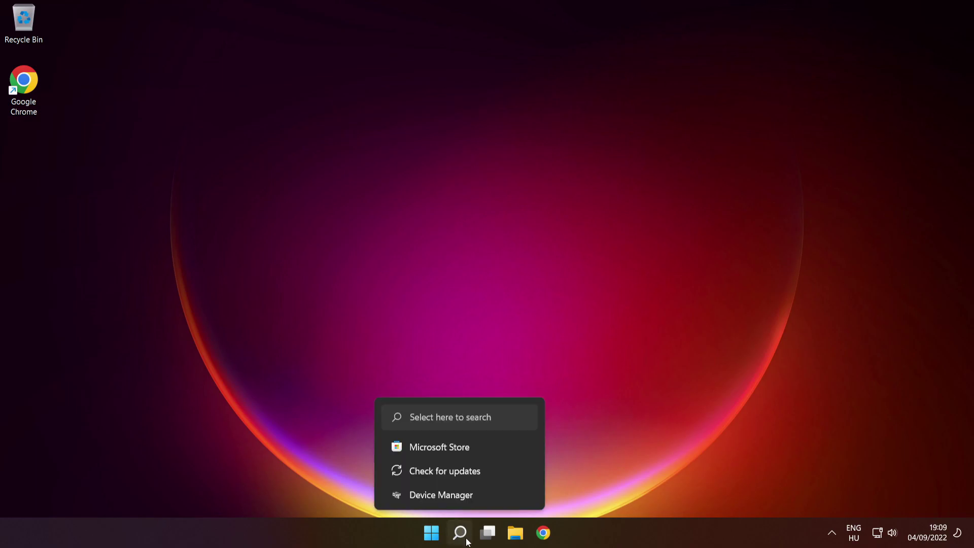
pyautogui.click(460, 533)
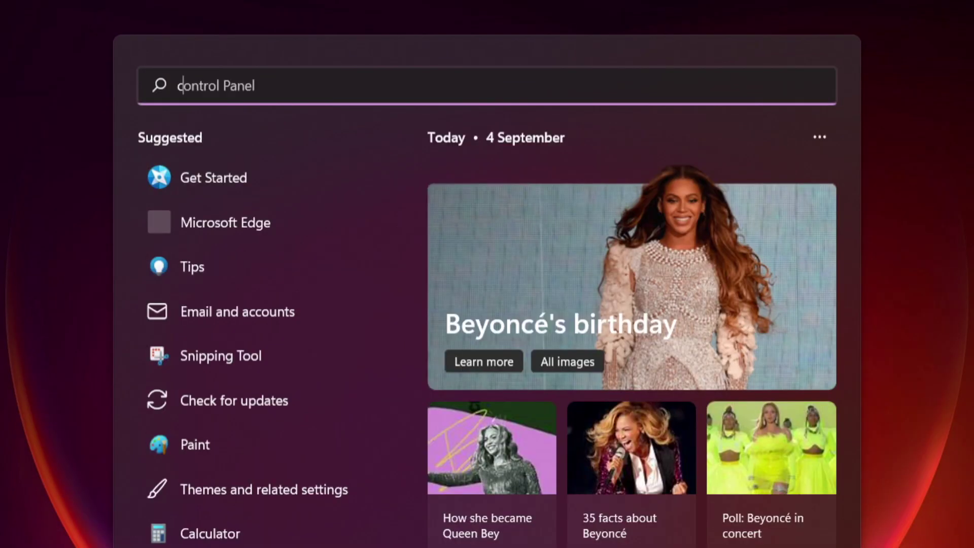
pyautogui.write('cmd')
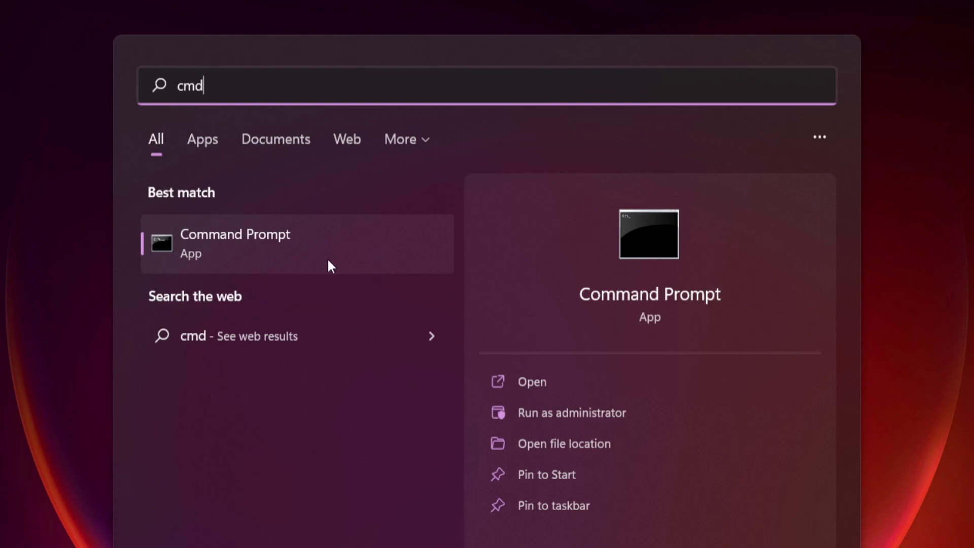
pyautogui.rightClick(358, 246)
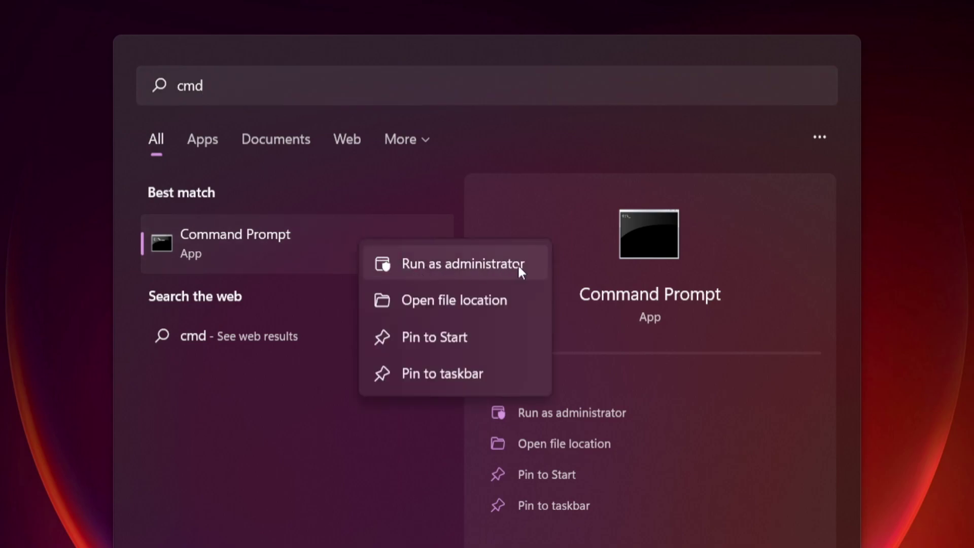
pyautogui.click(463, 264)
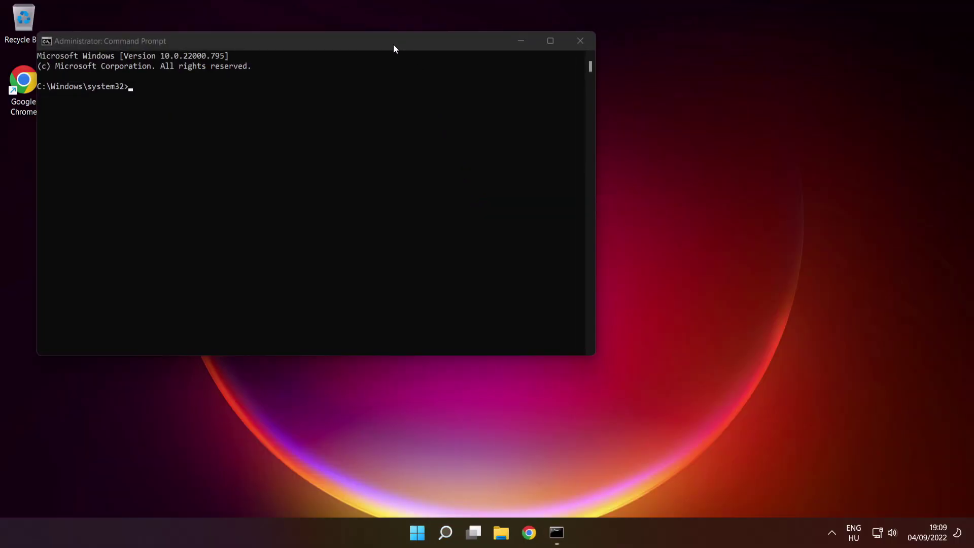
pyautogui.moveTo(392, 46); pyautogui.dragTo(562, 125)
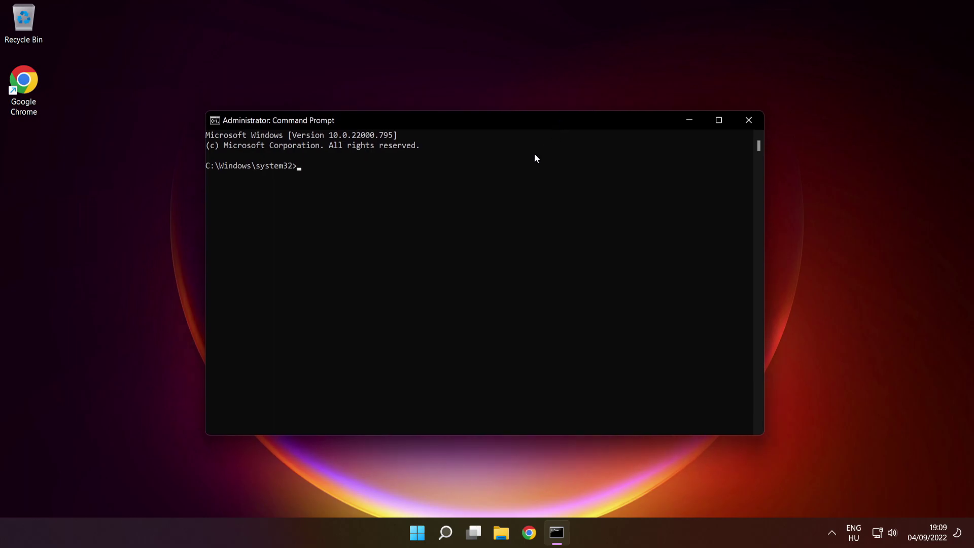
# Run sfc /scannow at the administrator prompt until verification reaches 100%.
pyautogui.write('sfc /scannow')
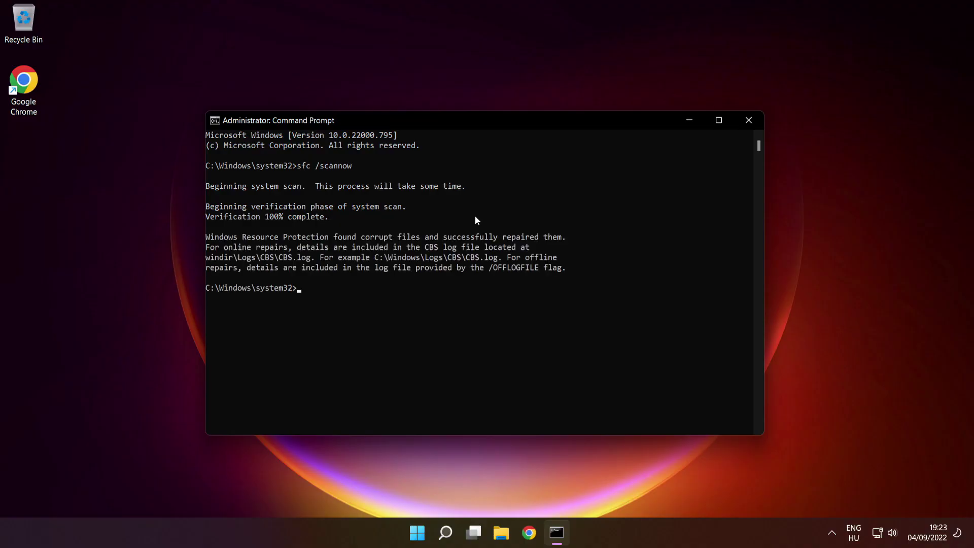
# Close Command Prompt and bring up the Start menu's Sleep, Shut down and Restart options.
pyautogui.click(750, 122)
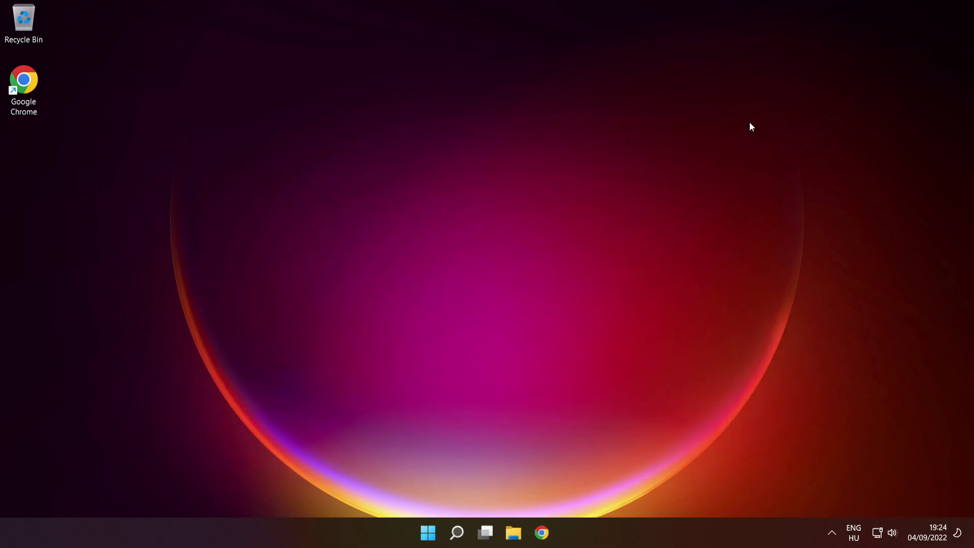
pyautogui.click(432, 533)
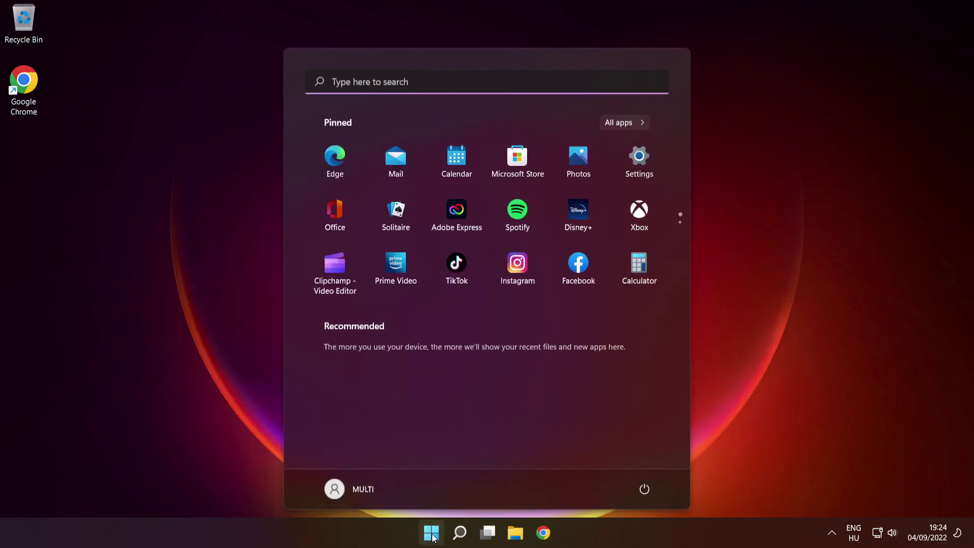
pyautogui.click(644, 489)
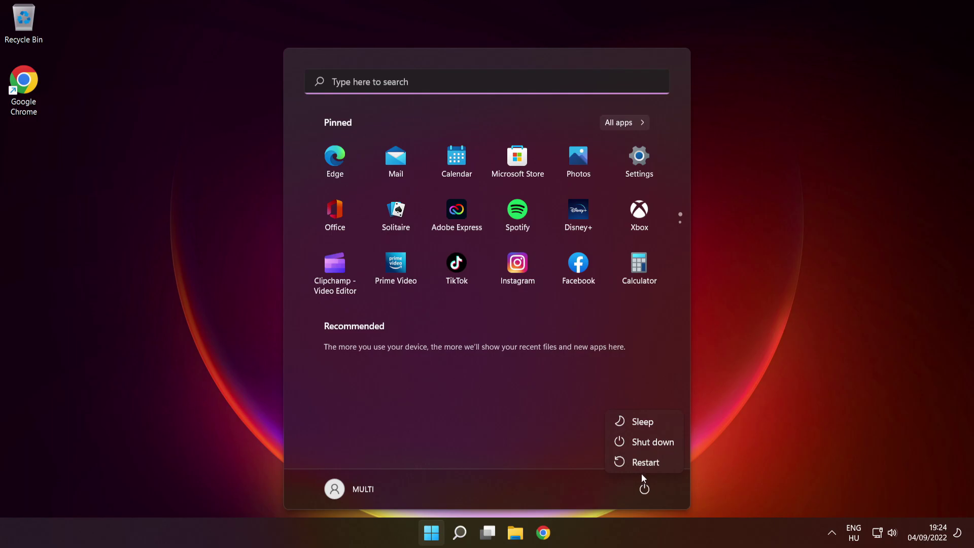